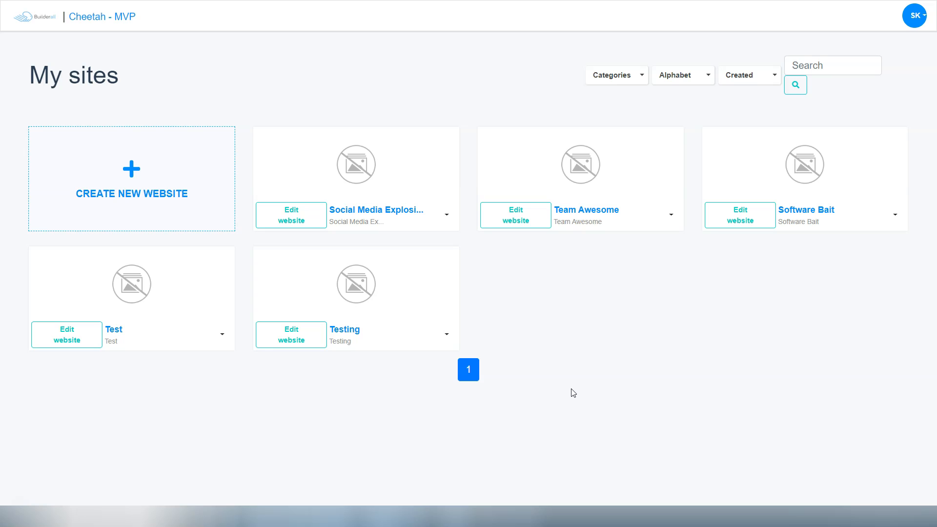
Create a new website with "Editor Overview" as both its title and description.
click(132, 172)
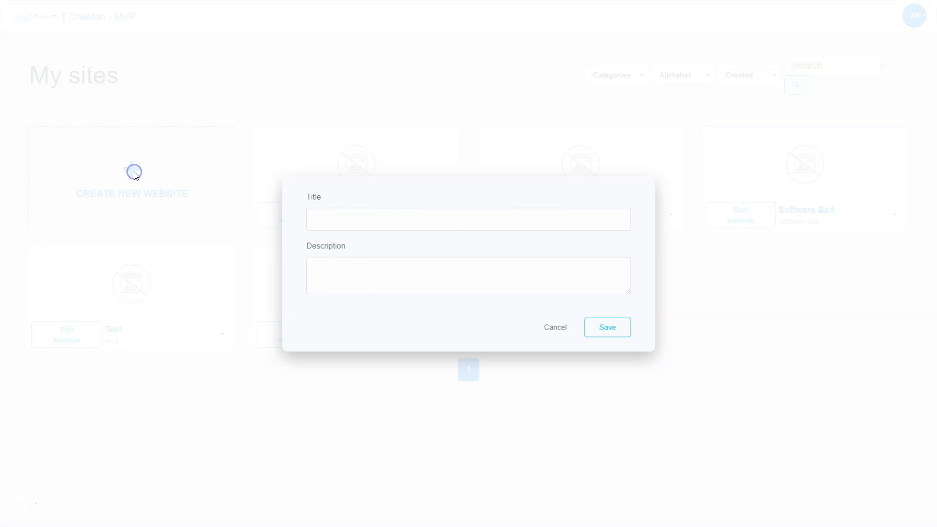
click(341, 223)
text(Editor Overview)
key(Tab)
text(Editor Overview)
click(605, 327)
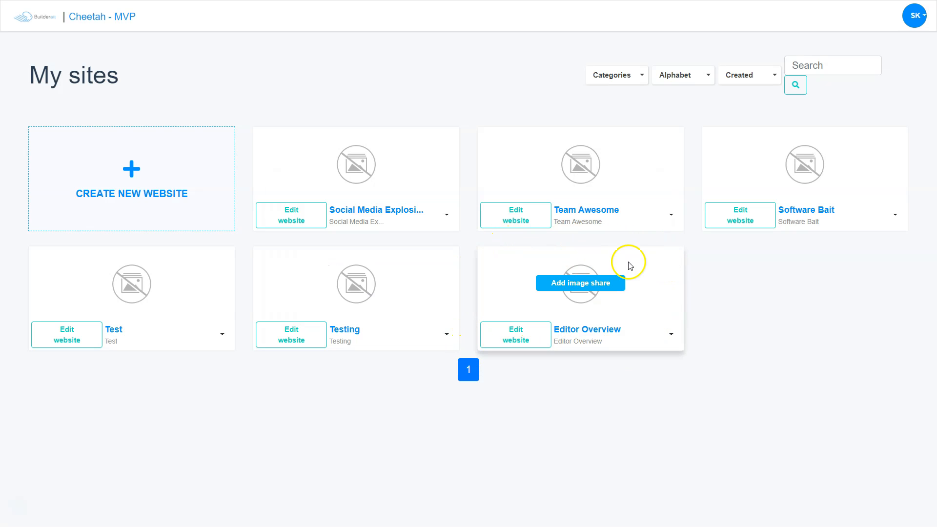
Sort the sites by creation time in descending order and open the Editor Overview site's Home page in the editor.
click(768, 76)
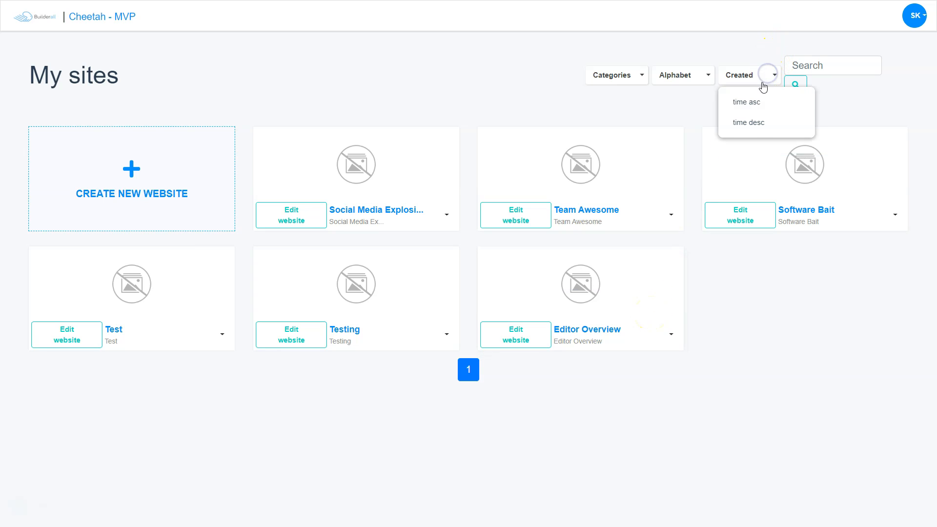
click(751, 122)
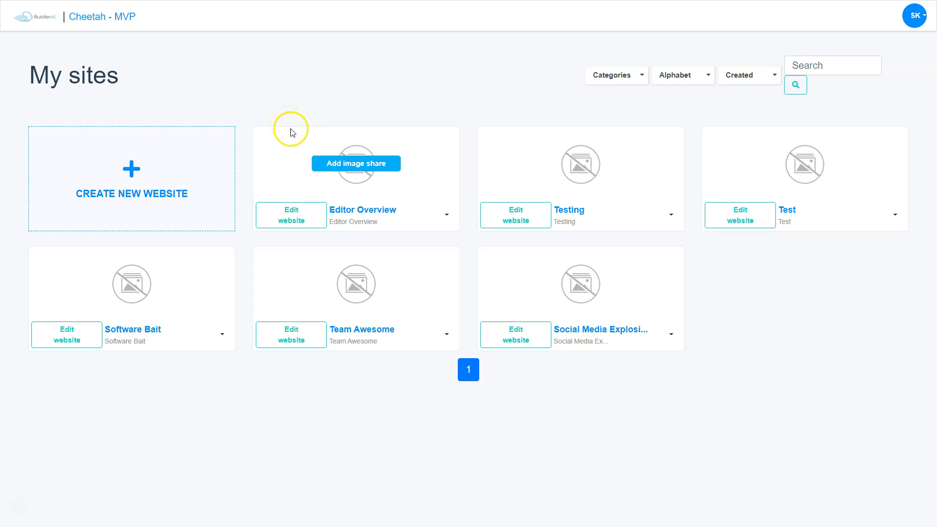
click(293, 213)
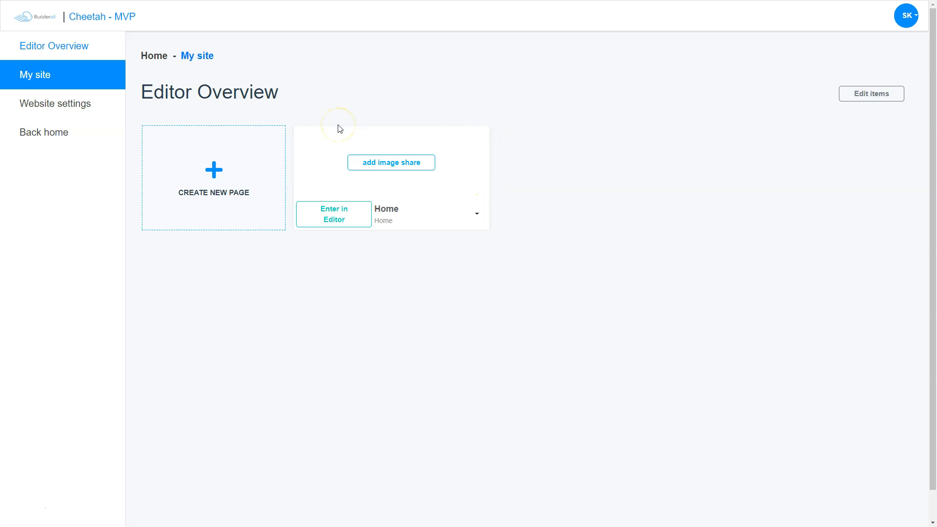
click(334, 216)
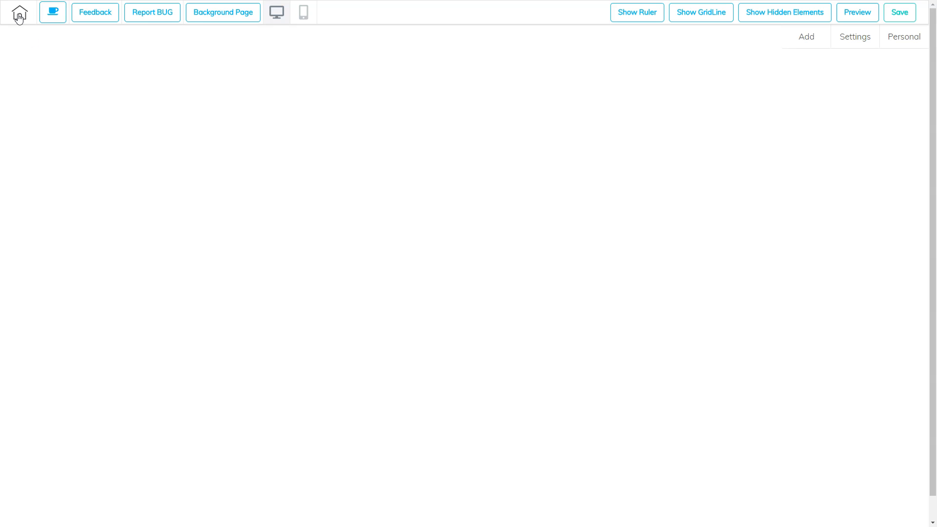
Open the page's background settings to show the colour and image options.
click(54, 15)
click(107, 14)
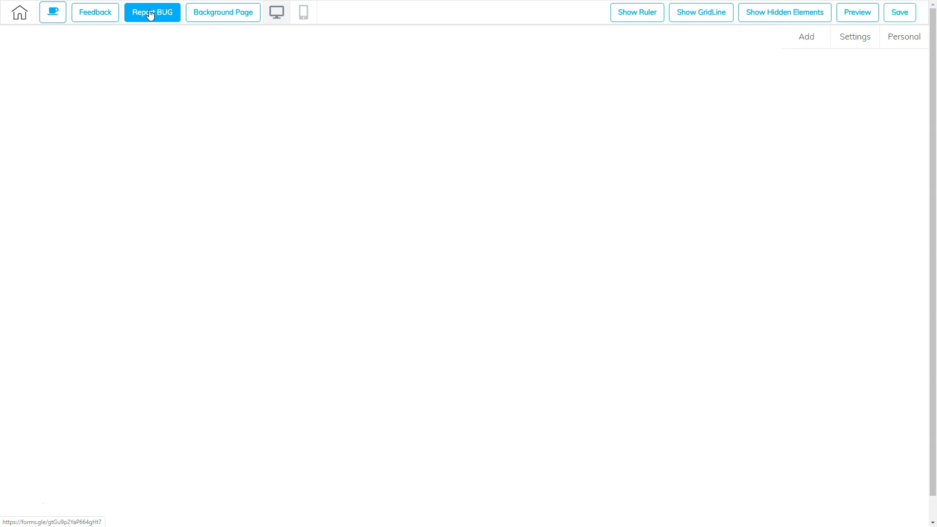
click(234, 18)
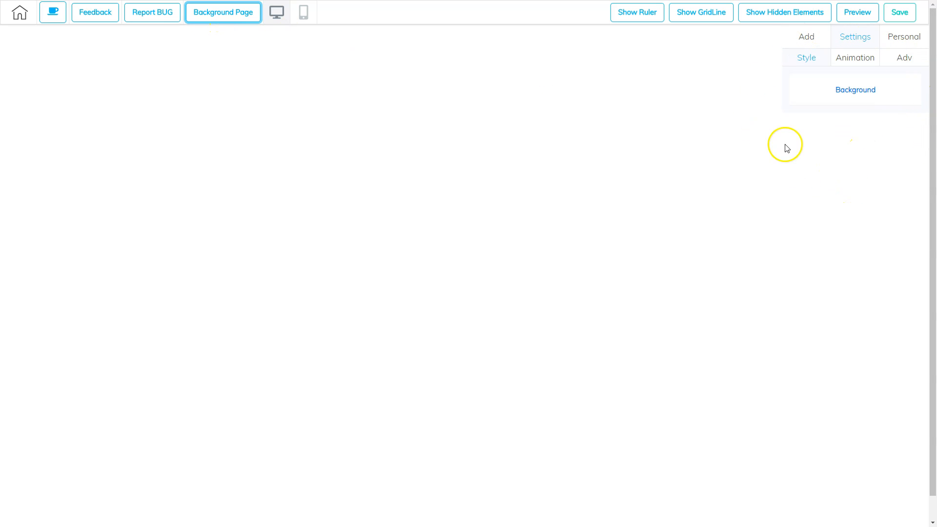
click(856, 91)
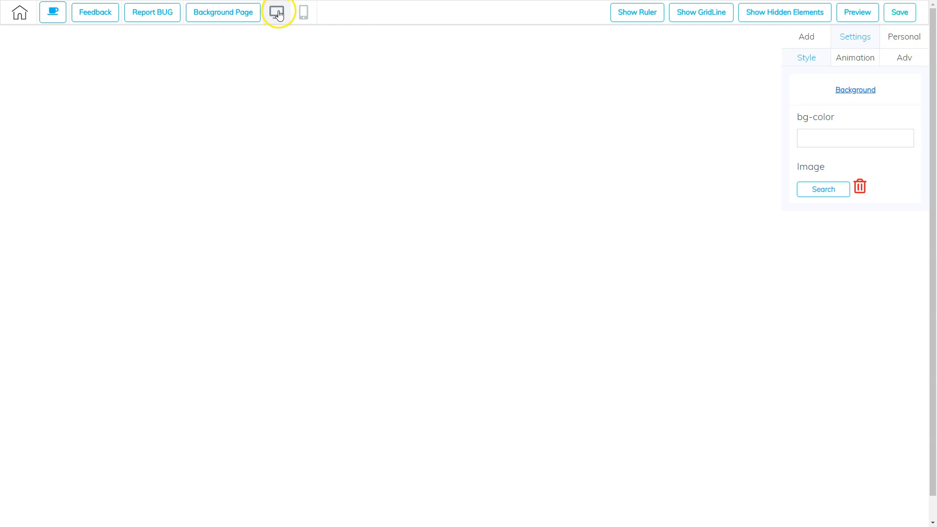
Check the mobile layout and toggle the ruler on and off.
click(303, 14)
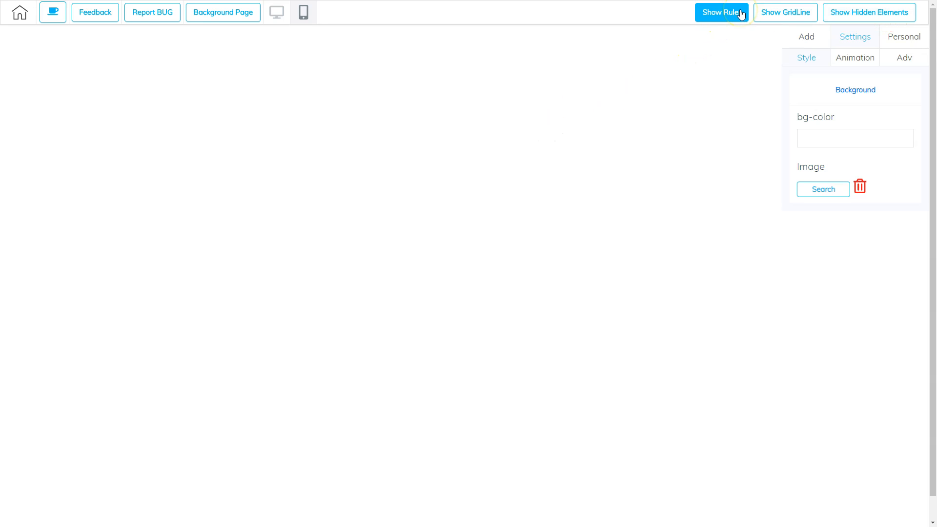
click(723, 15)
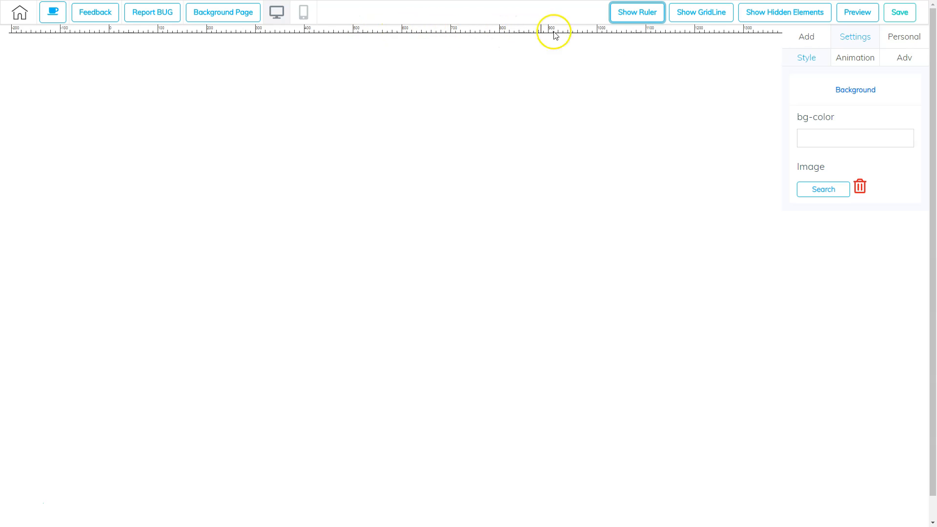
click(640, 16)
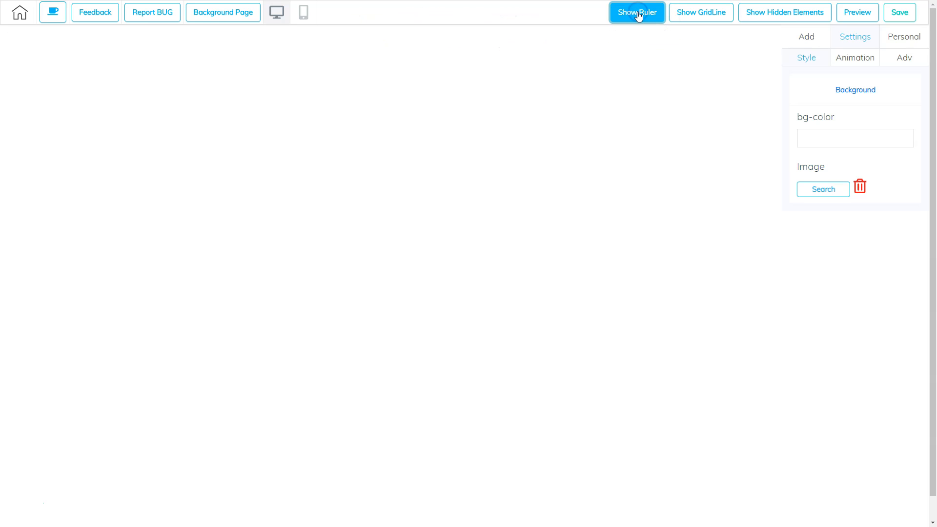
Turn on the gridlines that mark the page's content width.
click(701, 19)
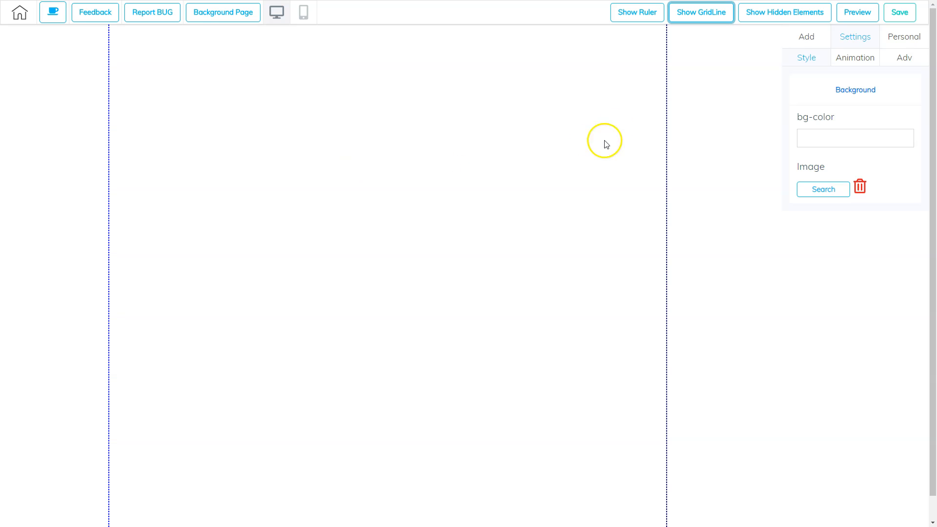
click(703, 12)
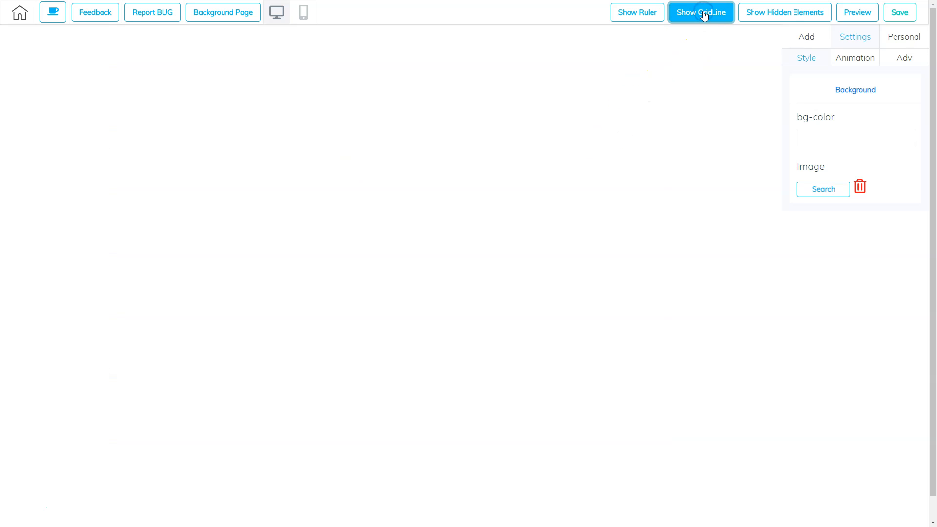
click(690, 16)
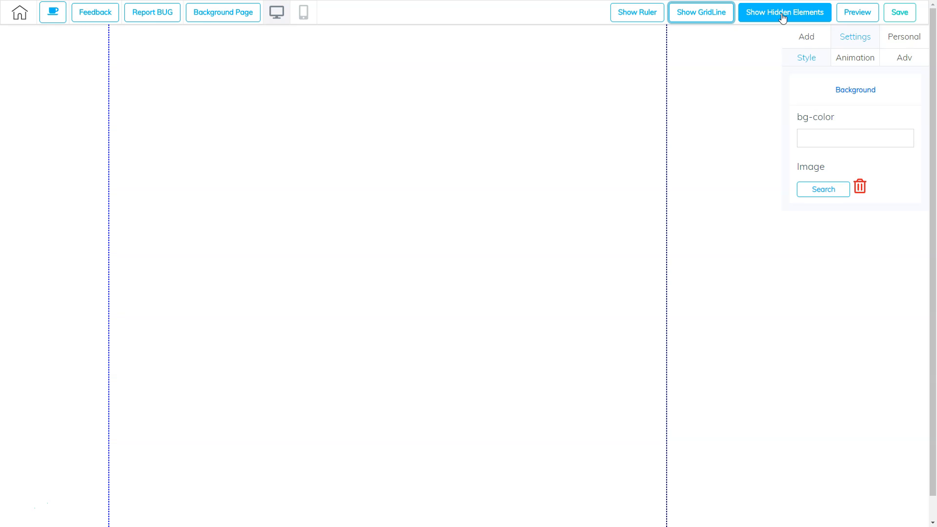
View the list of hidden elements and close it again.
click(776, 12)
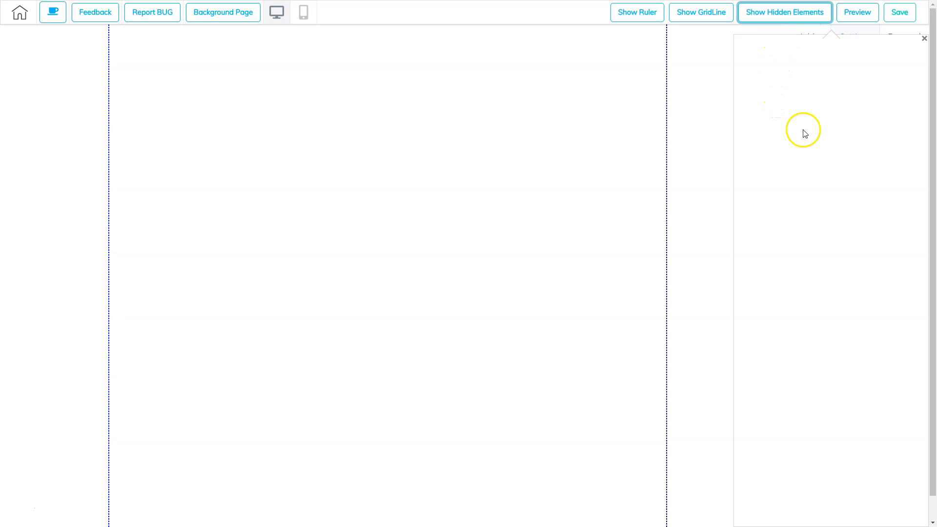
click(778, 17)
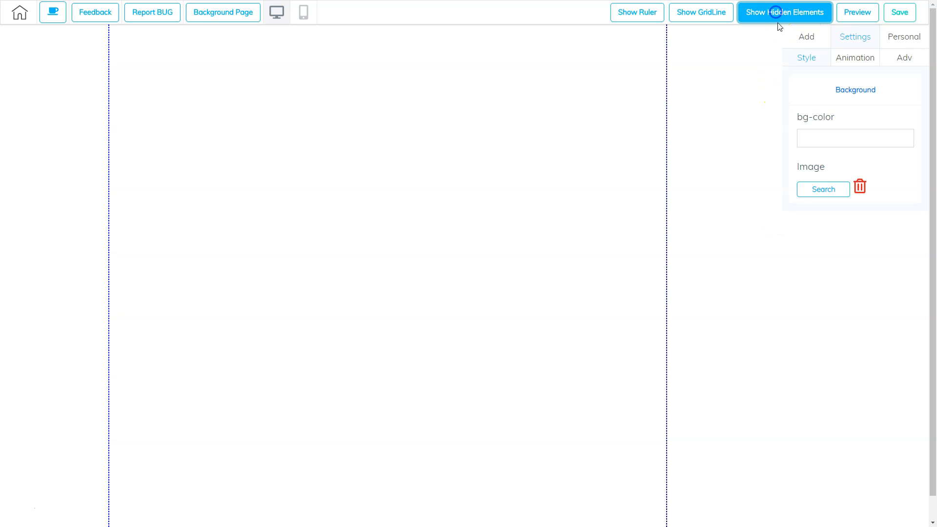
click(755, 196)
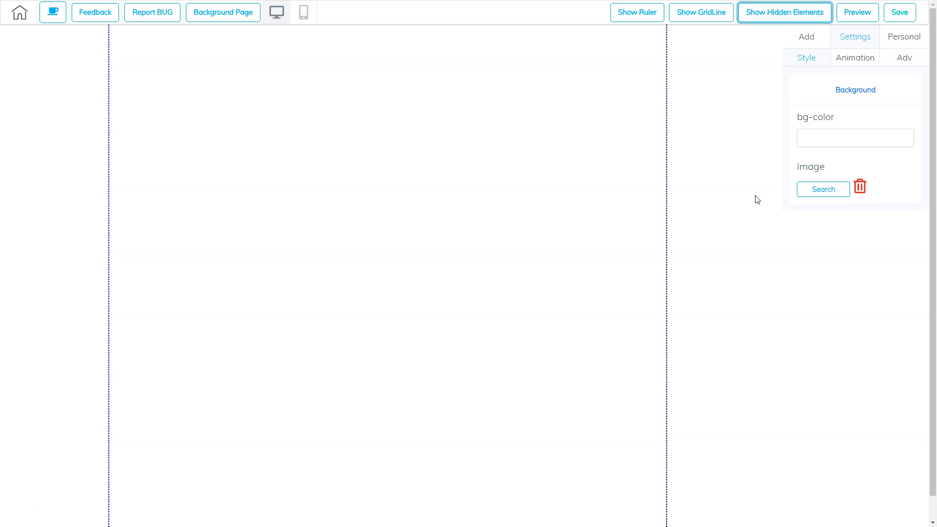
Preview the blank page and return to the editor.
click(858, 13)
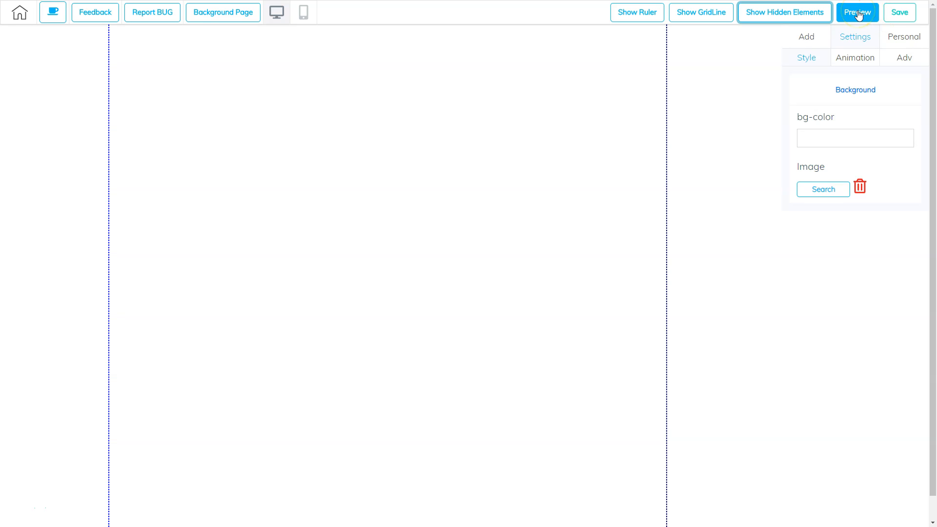
click(858, 14)
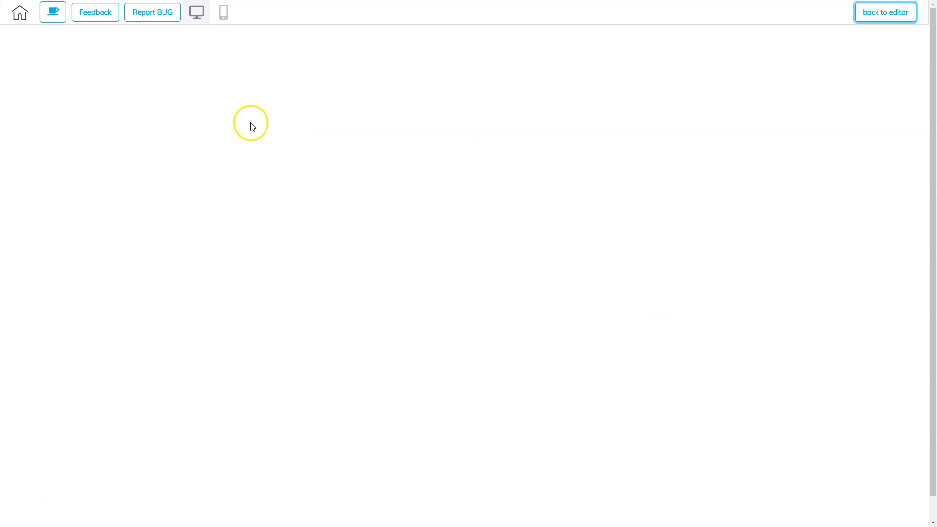
click(882, 17)
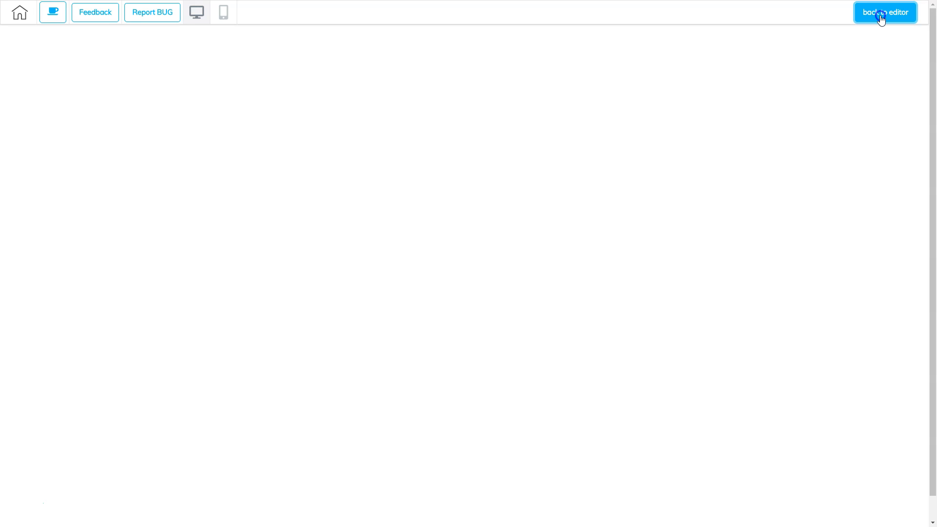
click(881, 18)
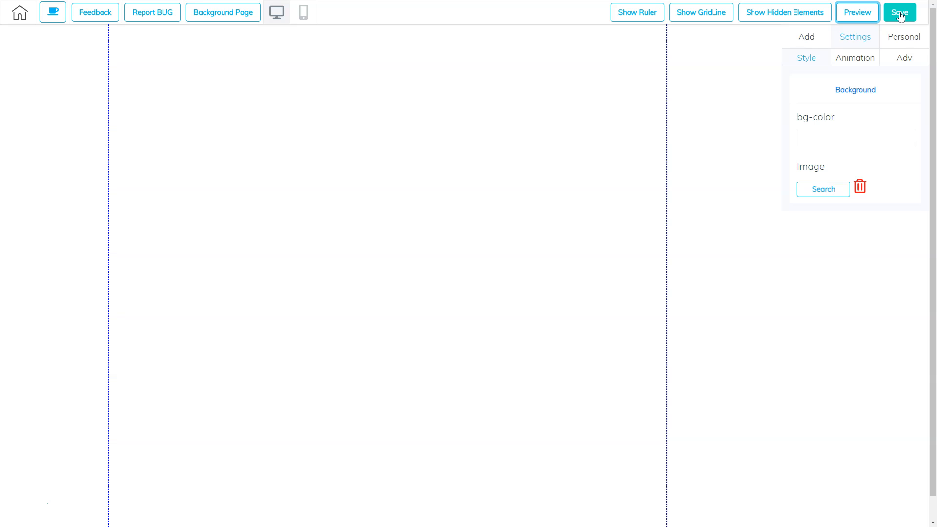
click(745, 74)
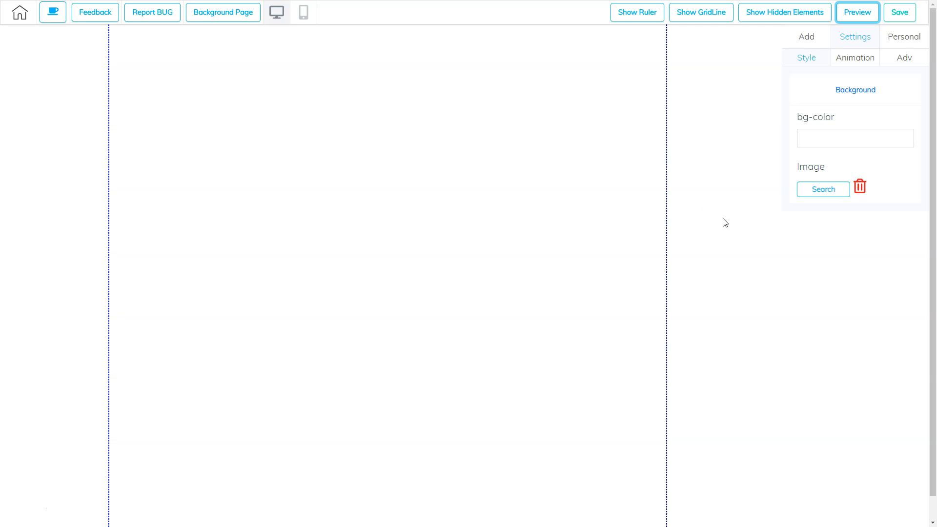
Add the dark Sales Funnels panel with the video from the 1st Fold panel category to the page.
click(809, 39)
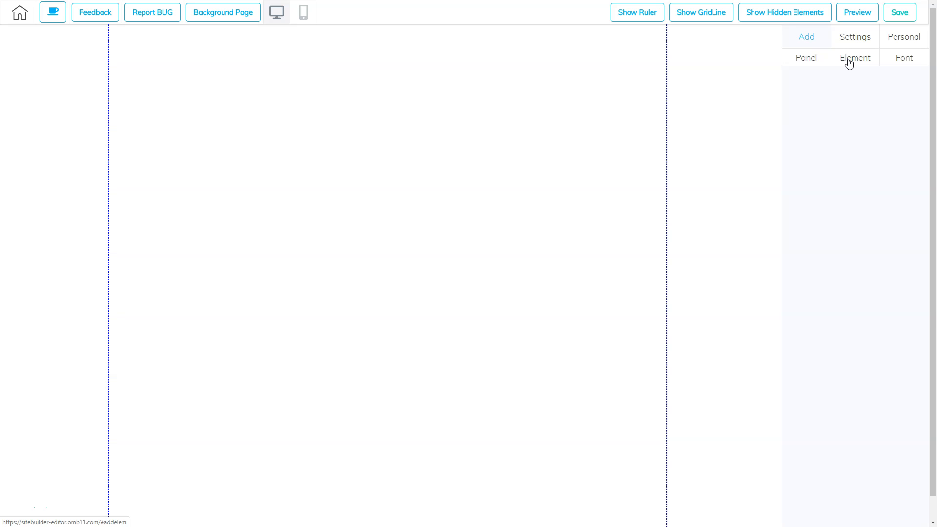
click(806, 59)
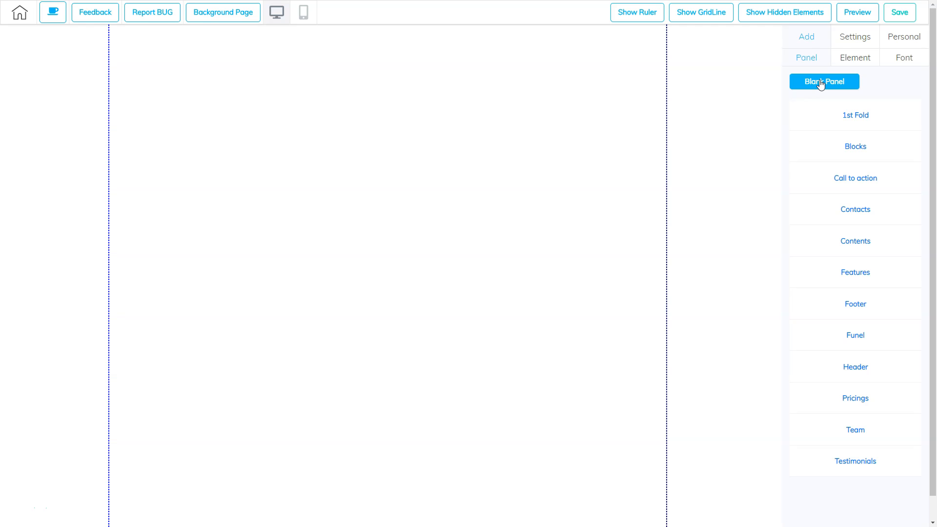
click(852, 119)
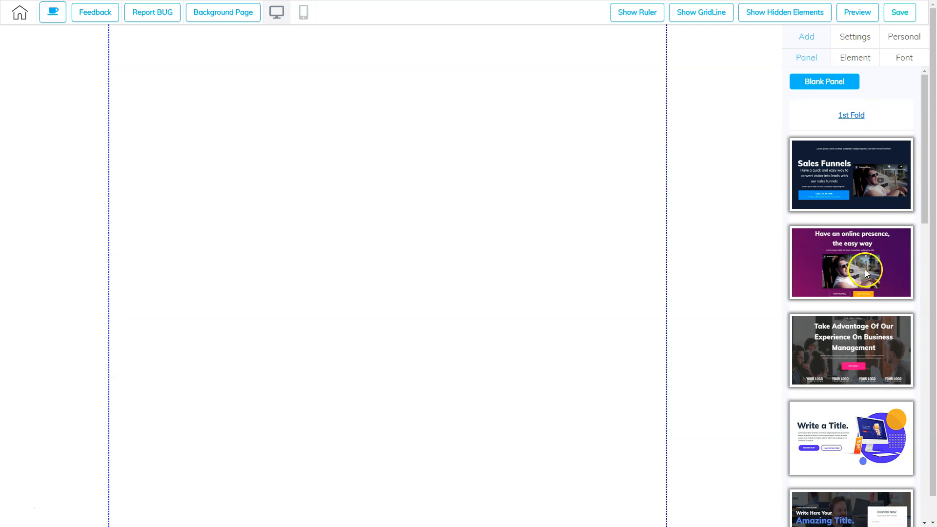
scroll(865, 302, down, 6)
scroll(866, 307, down, 8)
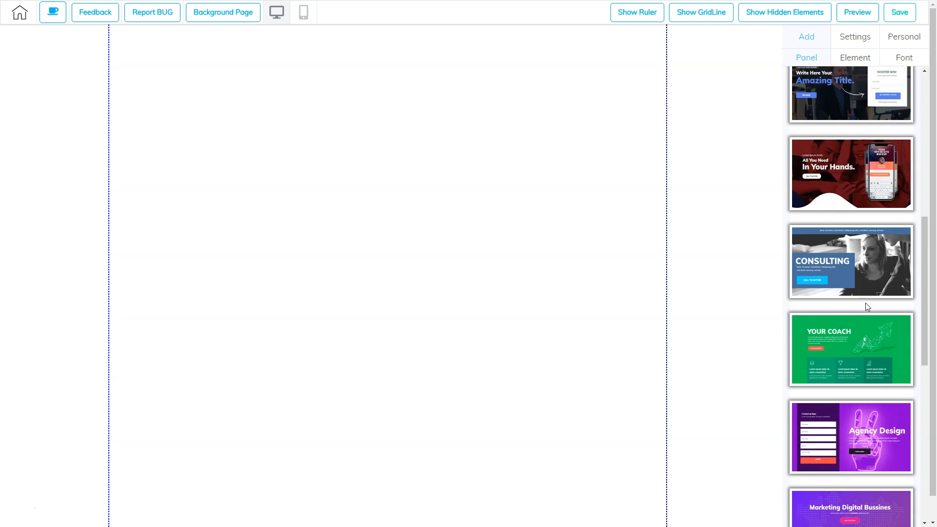
scroll(867, 307, up, 9)
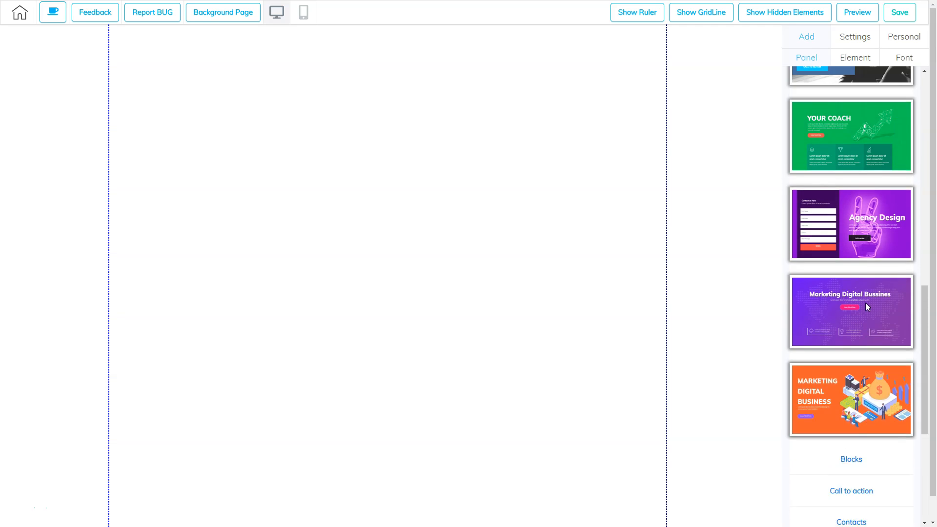
scroll(865, 303, up, 5)
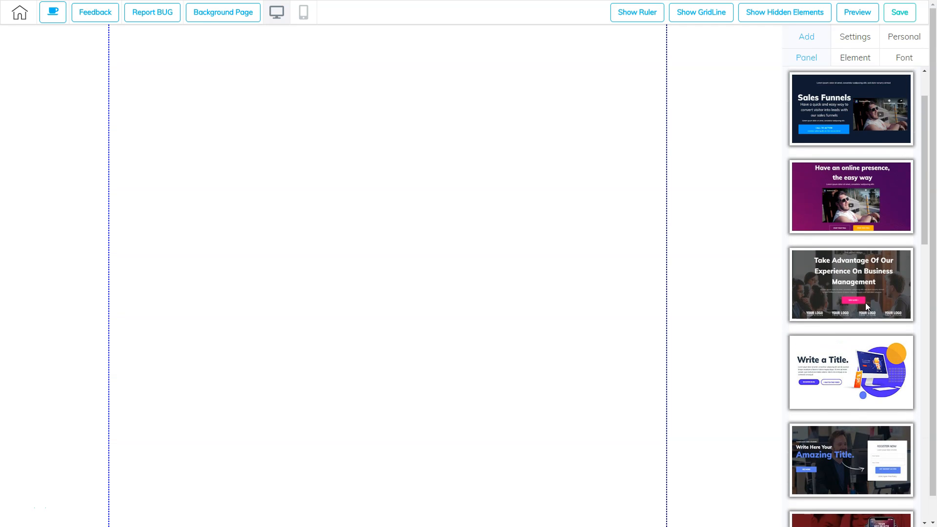
click(835, 166)
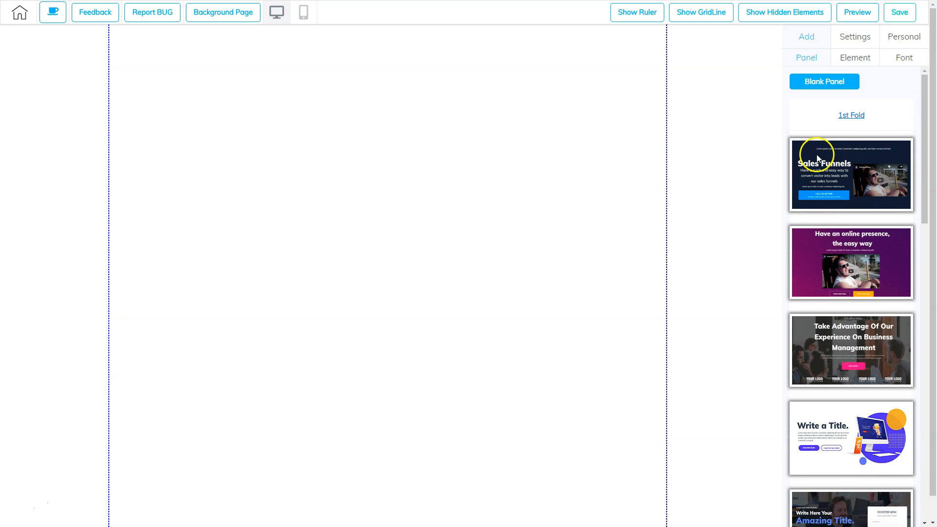
click(869, 170)
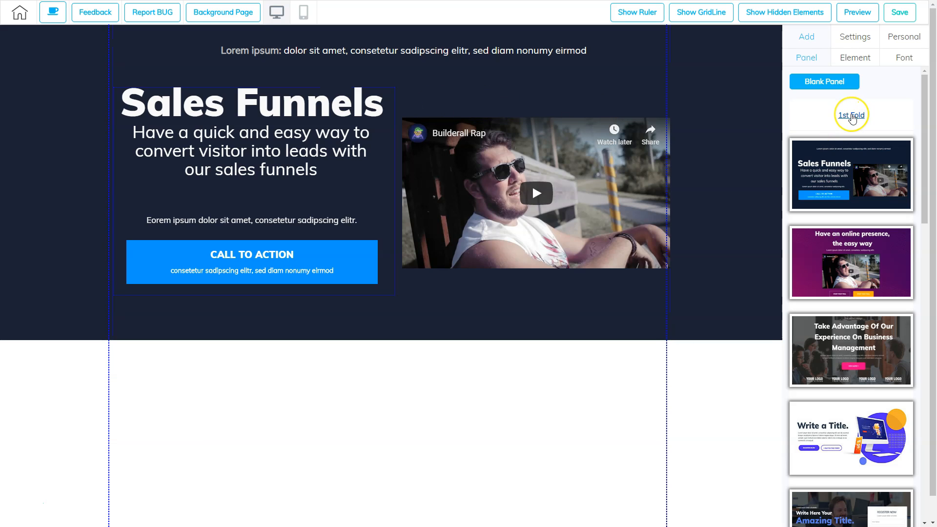
Add the dark blue "This is how you get what you desire" panel with video and testimonials from the Blocks category.
click(852, 116)
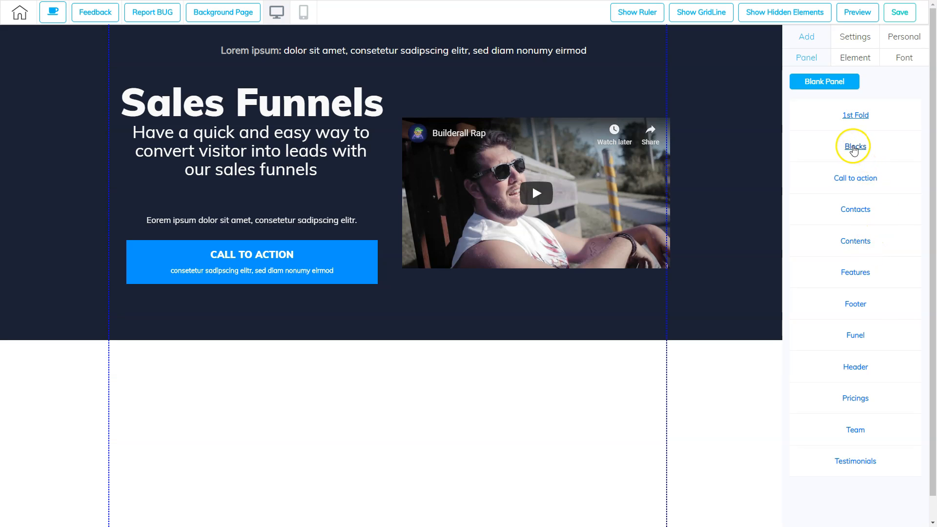
click(859, 152)
scroll(833, 314, down, 6)
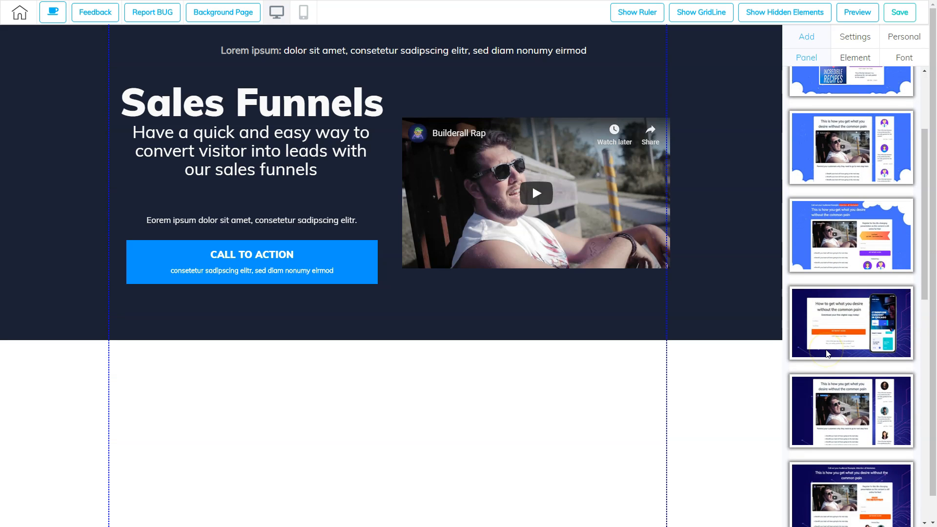
scroll(817, 358, down, 1)
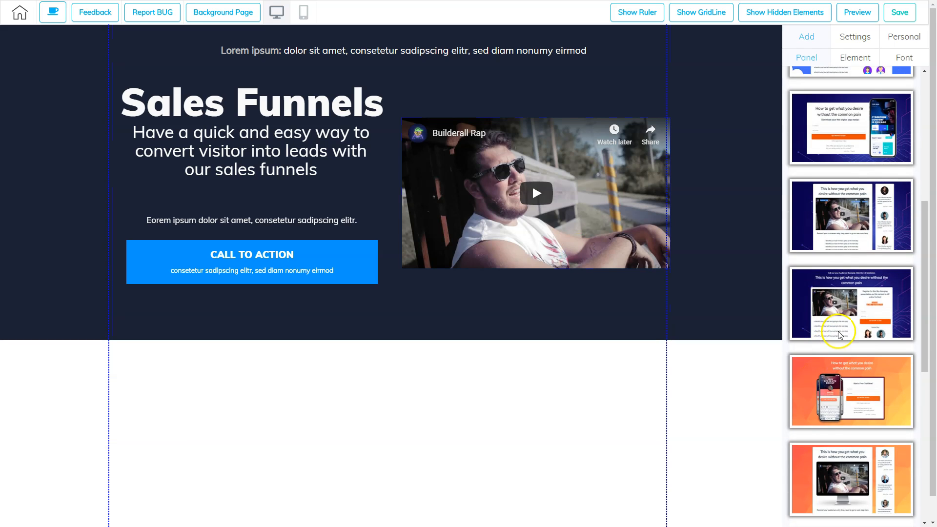
click(884, 230)
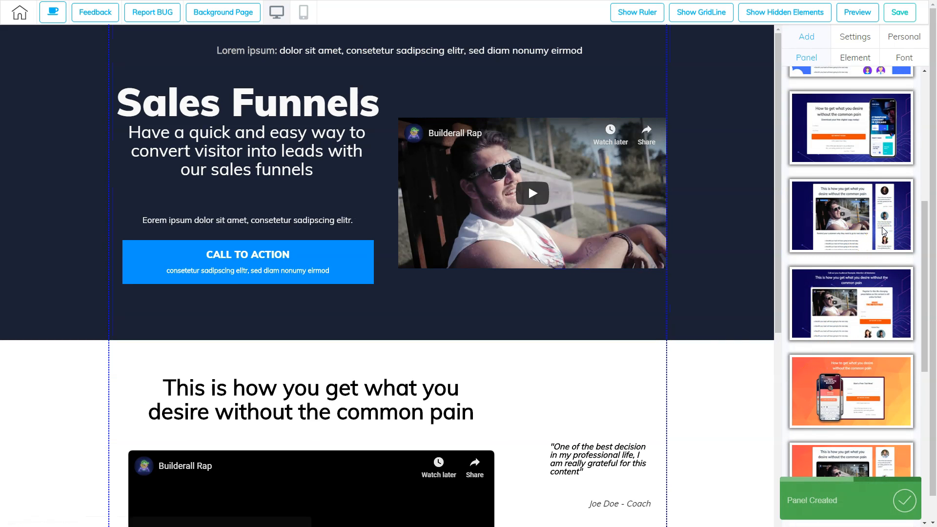
Add the purple Call to Action panel with the coffee cup icon from the Call to action category to the page.
scroll(666, 412, down, 1)
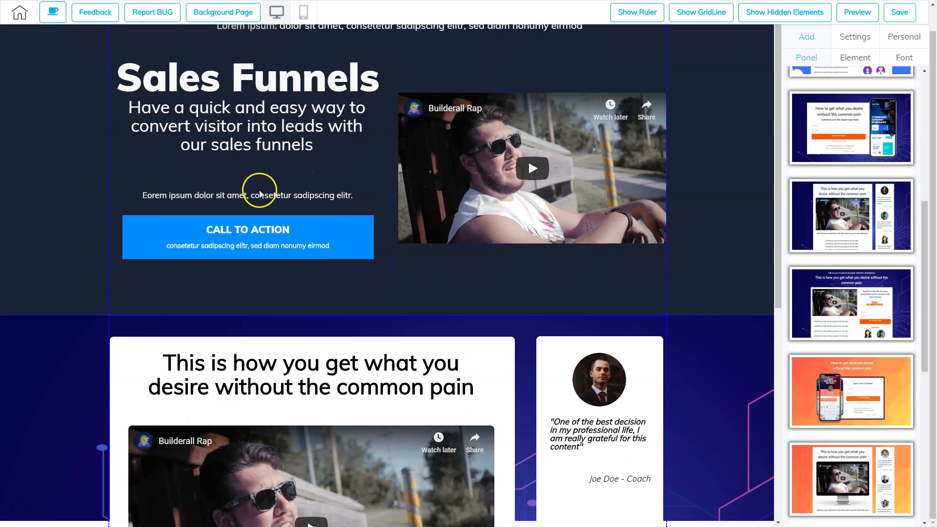
scroll(652, 373, down, 6)
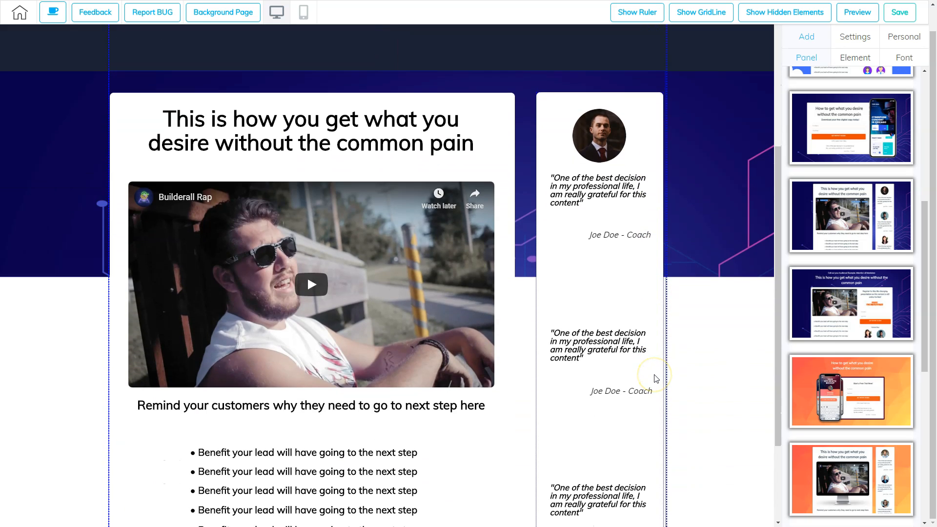
scroll(657, 379, down, 2)
scroll(656, 379, up, 3)
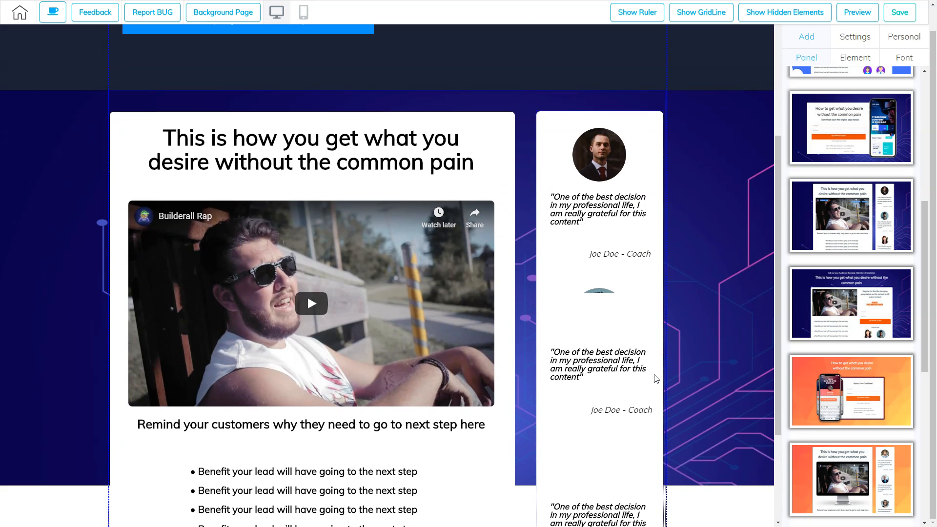
scroll(656, 380, down, 3)
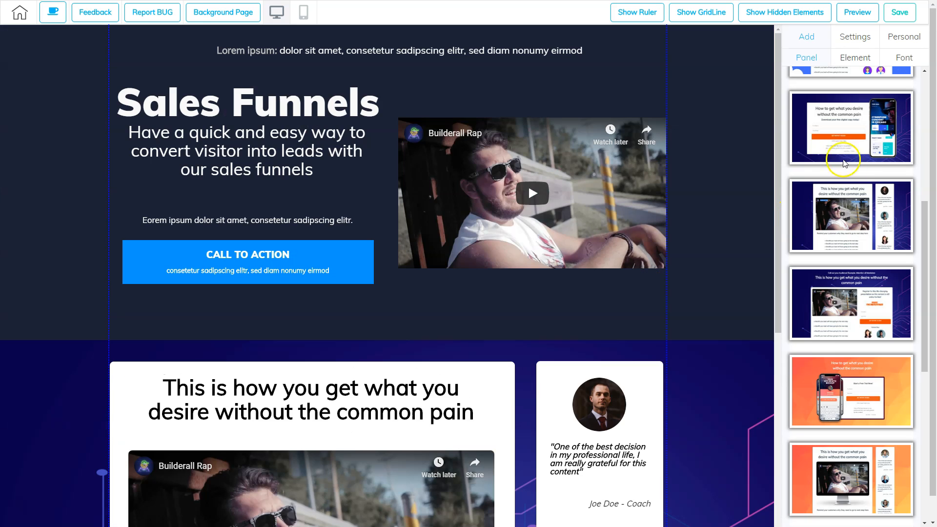
scroll(847, 181, up, 7)
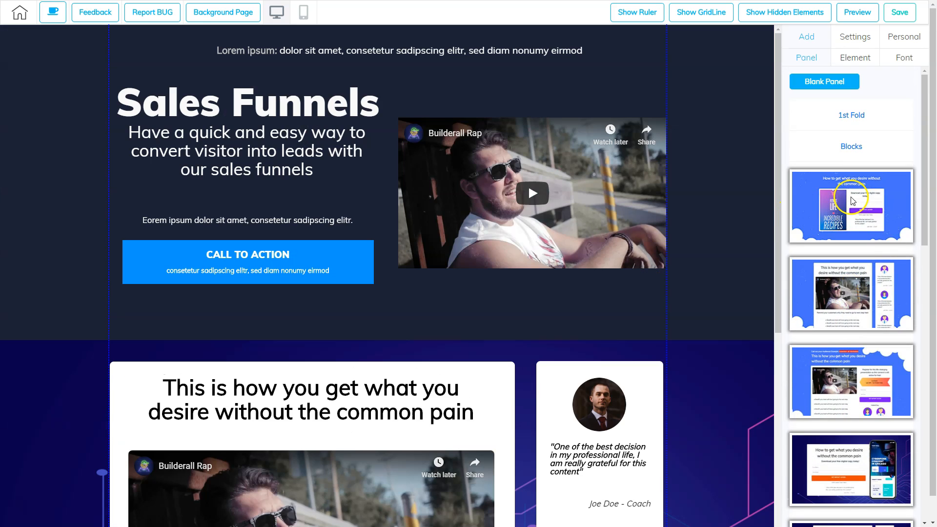
click(852, 145)
click(852, 180)
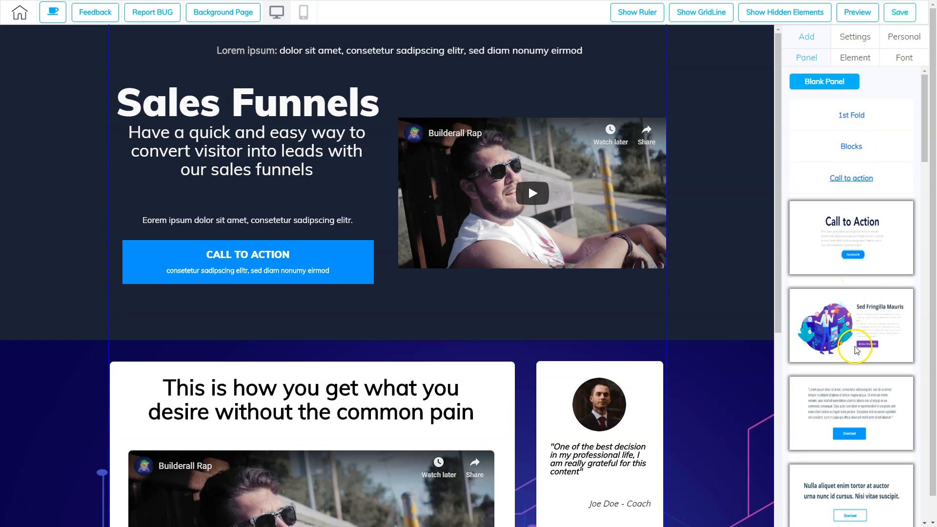
scroll(854, 350, down, 6)
scroll(855, 350, down, 12)
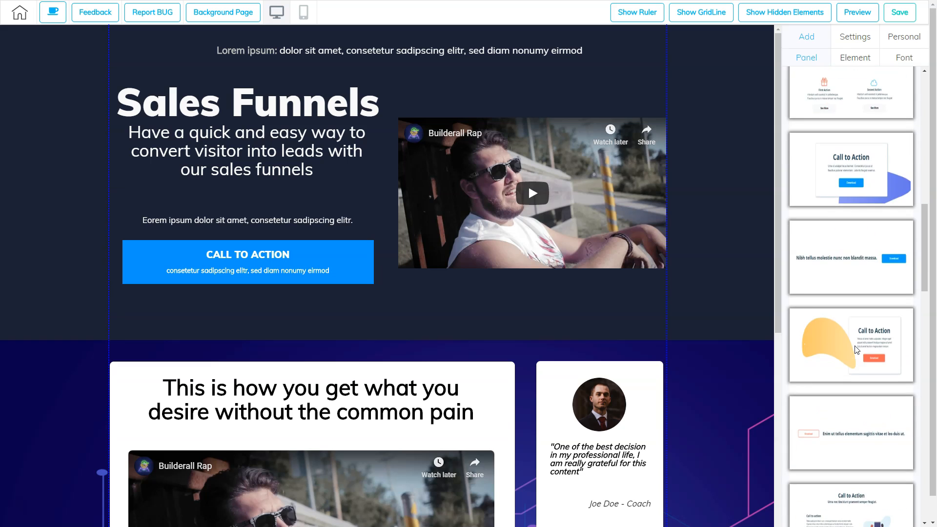
click(885, 267)
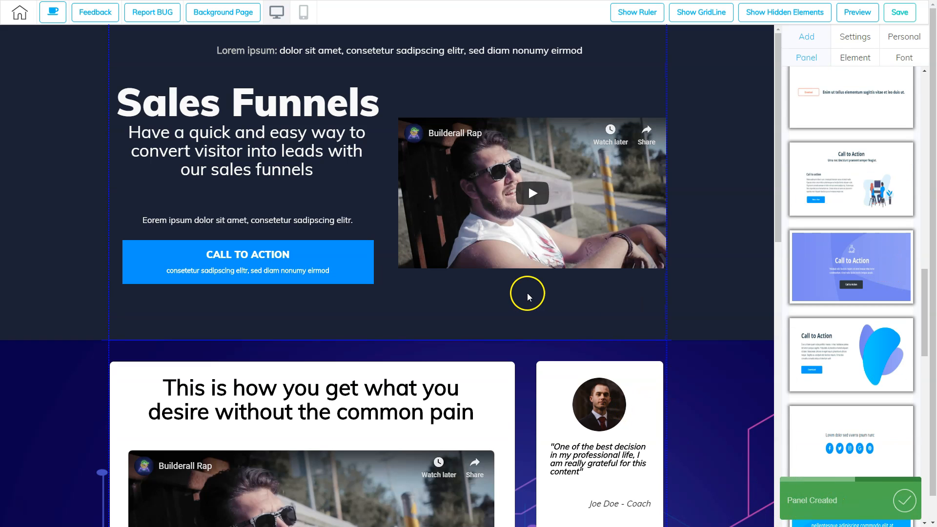
scroll(532, 312, down, 5)
scroll(537, 341, down, 8)
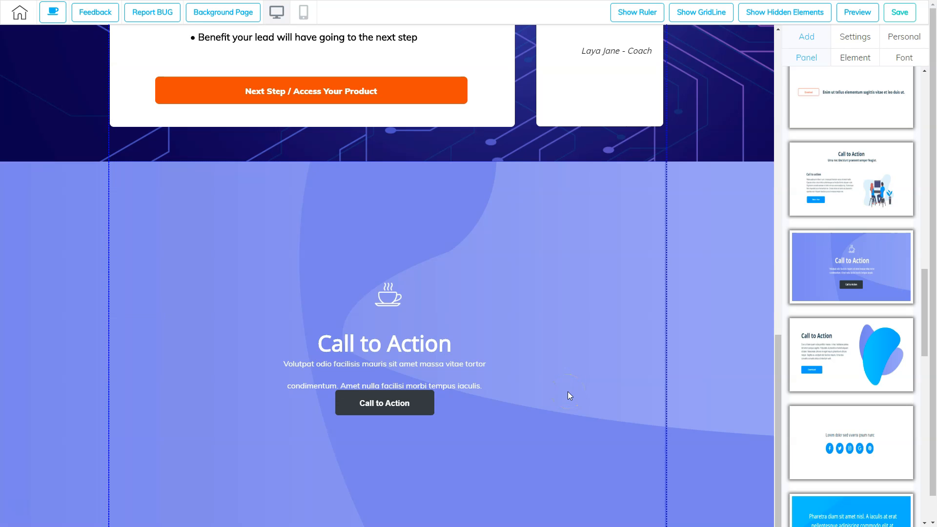
Move the dark blue "This is how you get what you desire" panel above the Sales Funnels panel.
scroll(851, 288, up, 10)
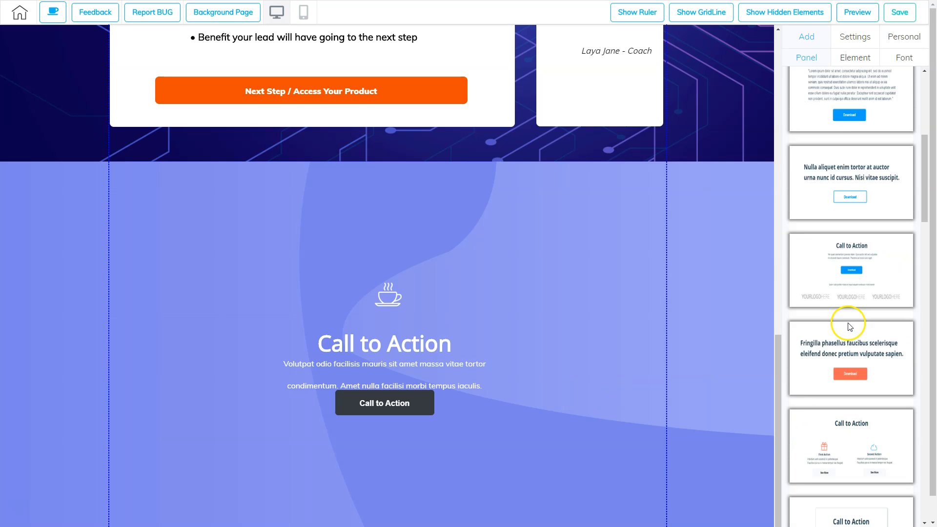
scroll(849, 326, up, 5)
scroll(690, 353, up, 10)
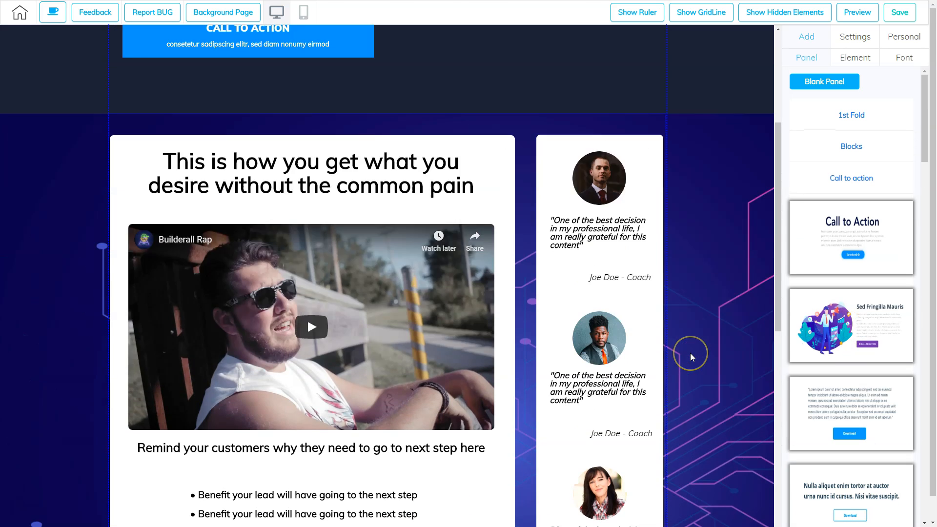
scroll(690, 353, up, 5)
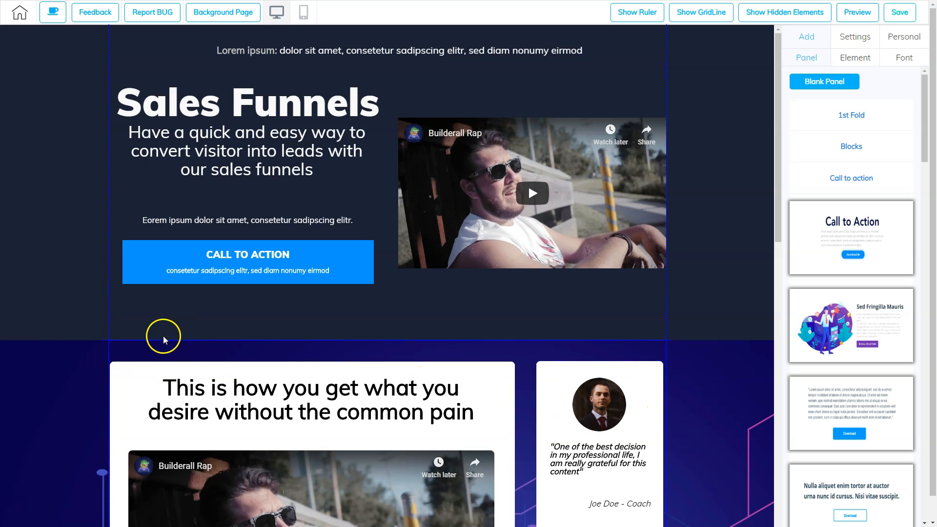
click(710, 394)
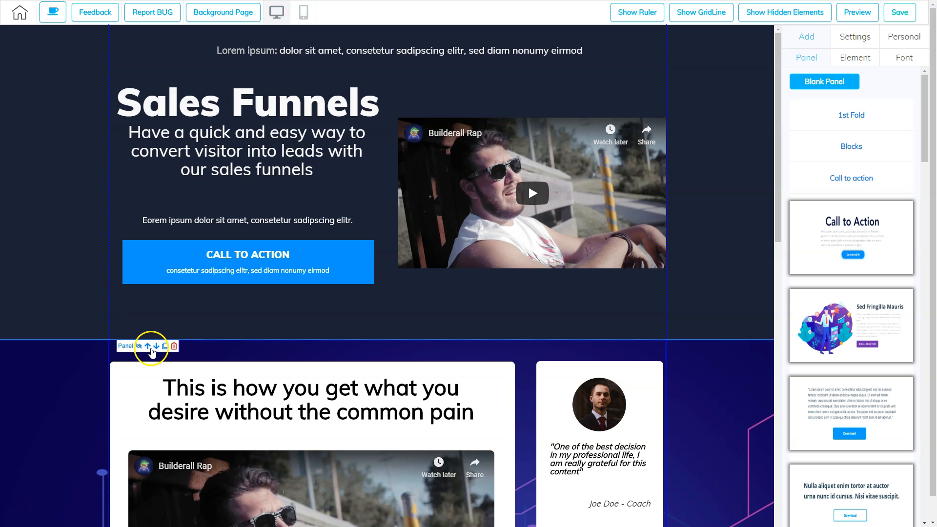
click(148, 347)
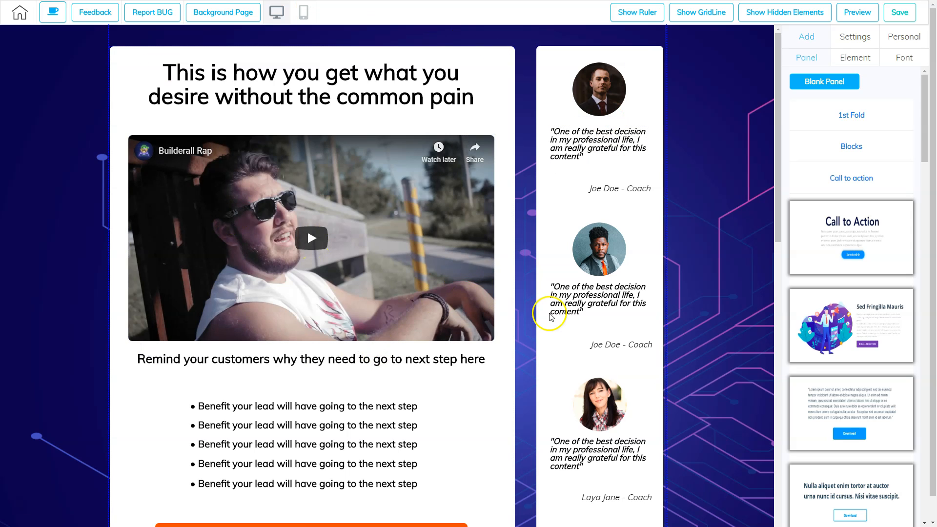
Select the Sales Funnels panel in the page to view its arrangement controls.
scroll(677, 386, down, 9)
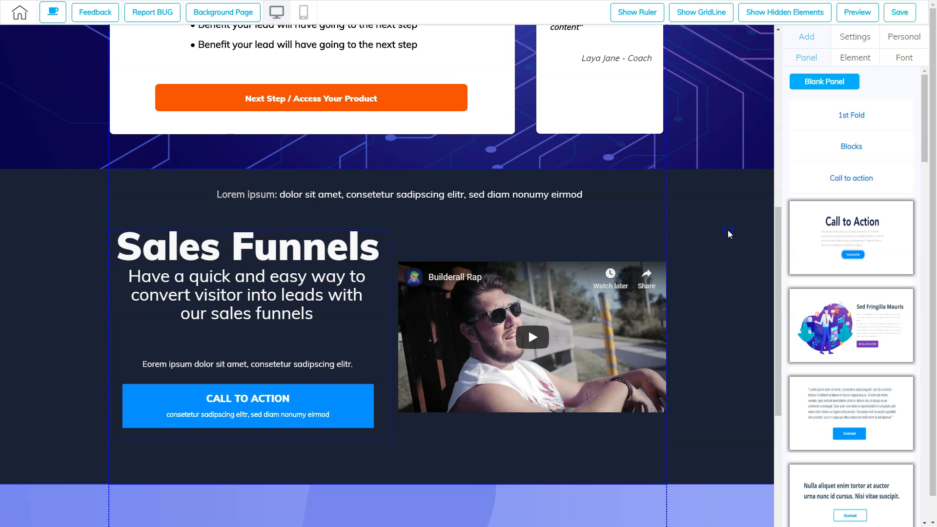
click(728, 230)
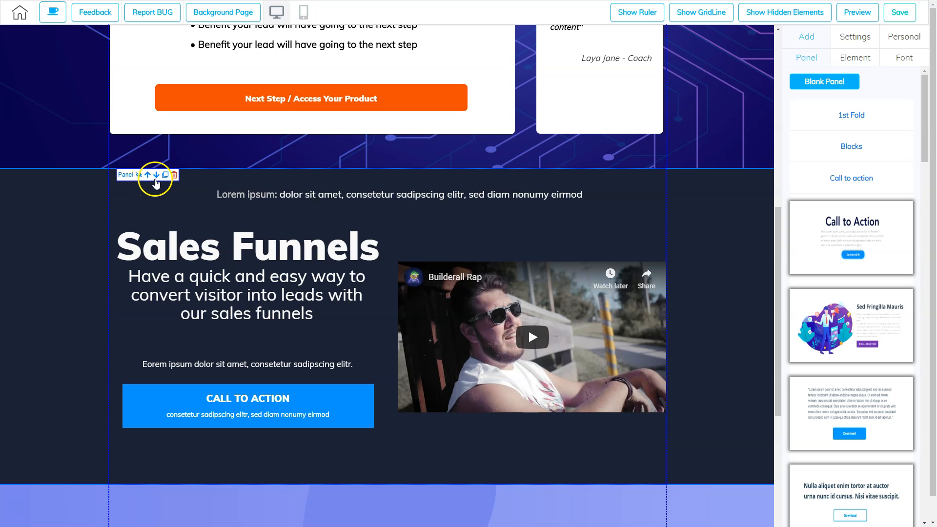
scroll(723, 339, up, 9)
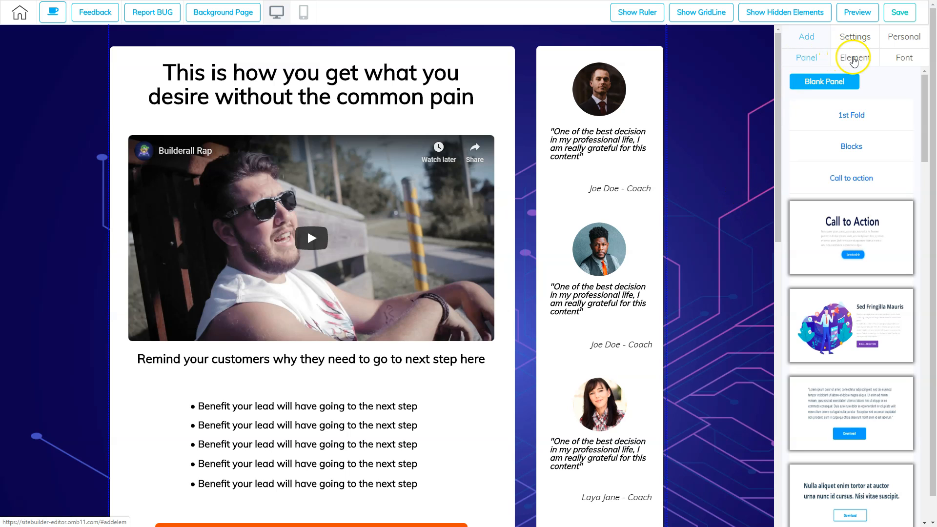
Add a blank panel at the end of the page, below the purple Call to Action panel.
click(853, 59)
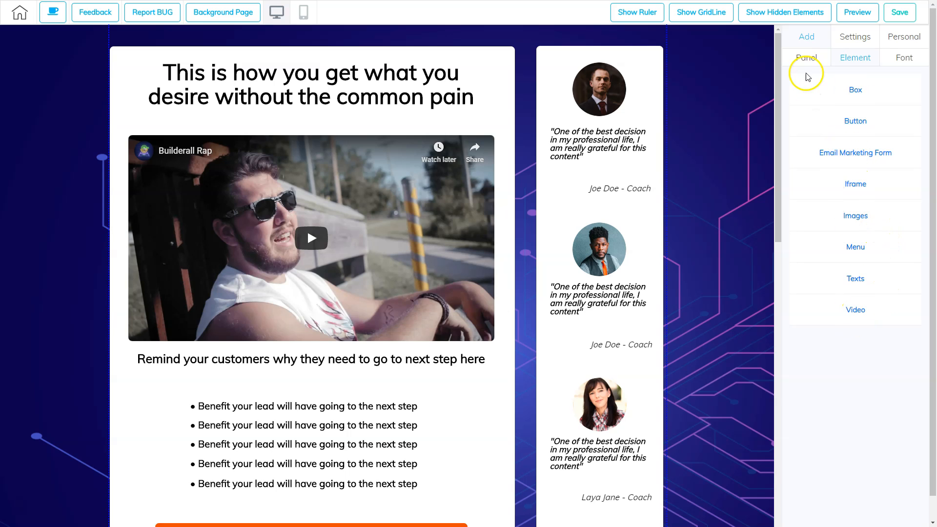
click(804, 58)
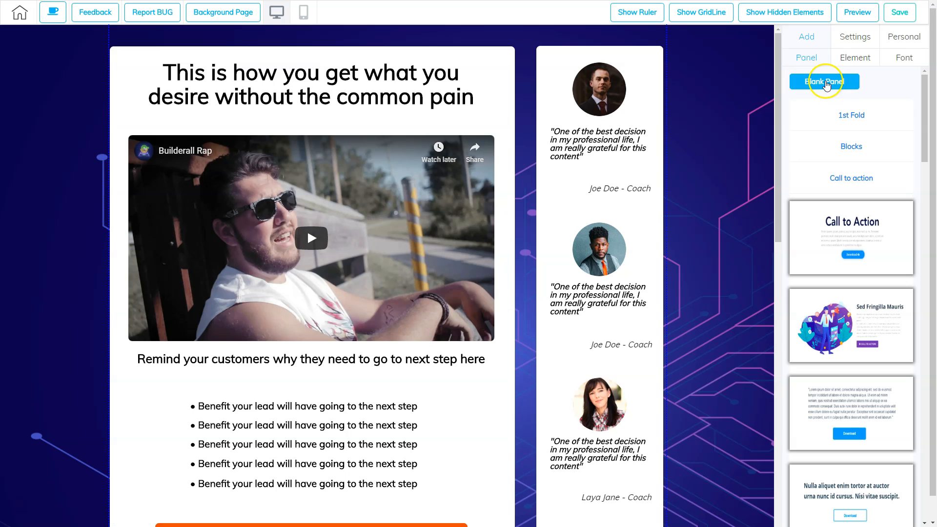
click(825, 82)
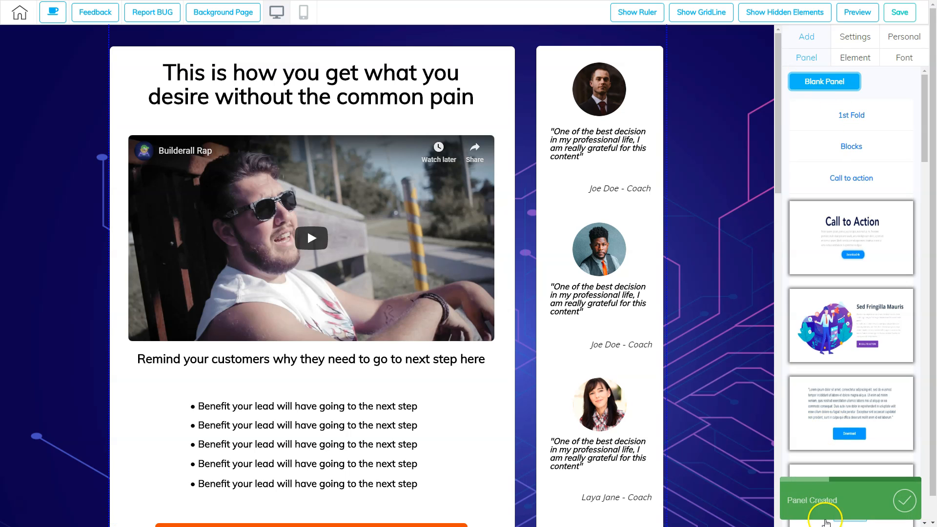
scroll(682, 374, down, 10)
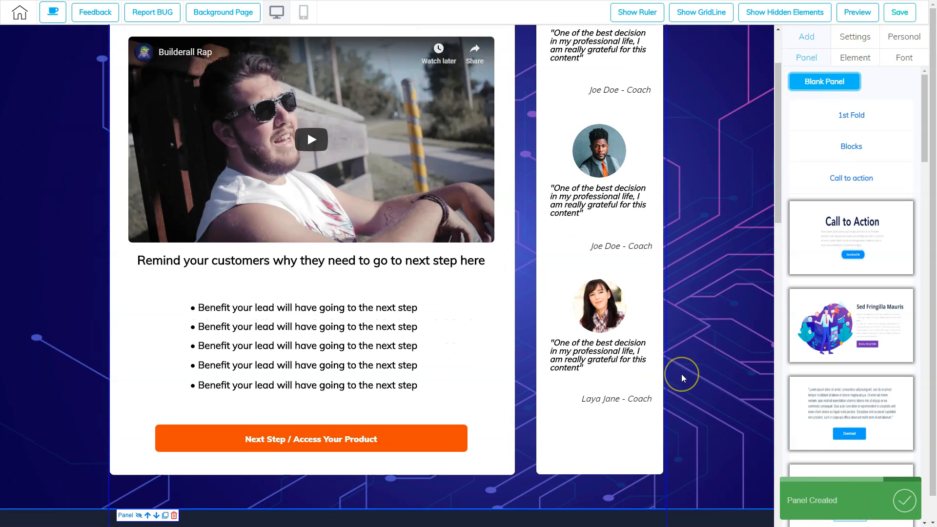
scroll(682, 374, down, 8)
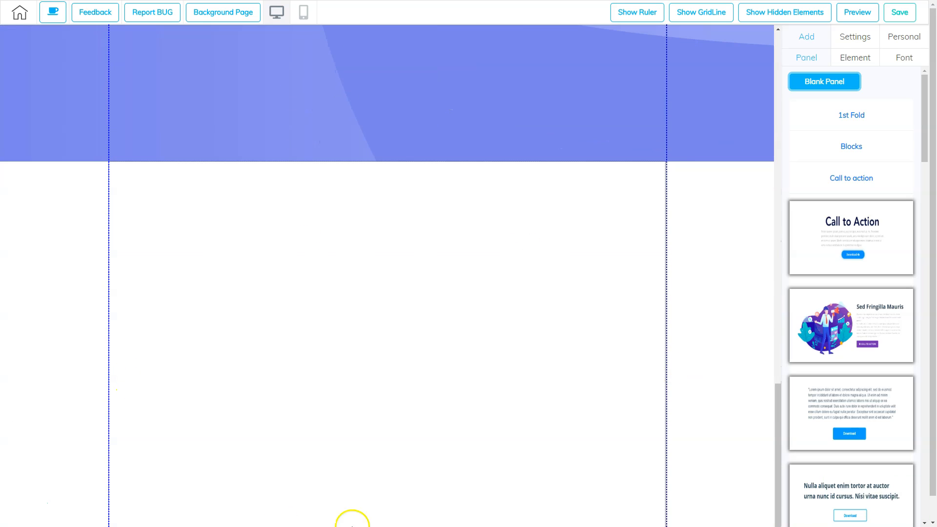
Place a plain light blue Box element in the upper-left area of the blank panel and select it.
click(852, 59)
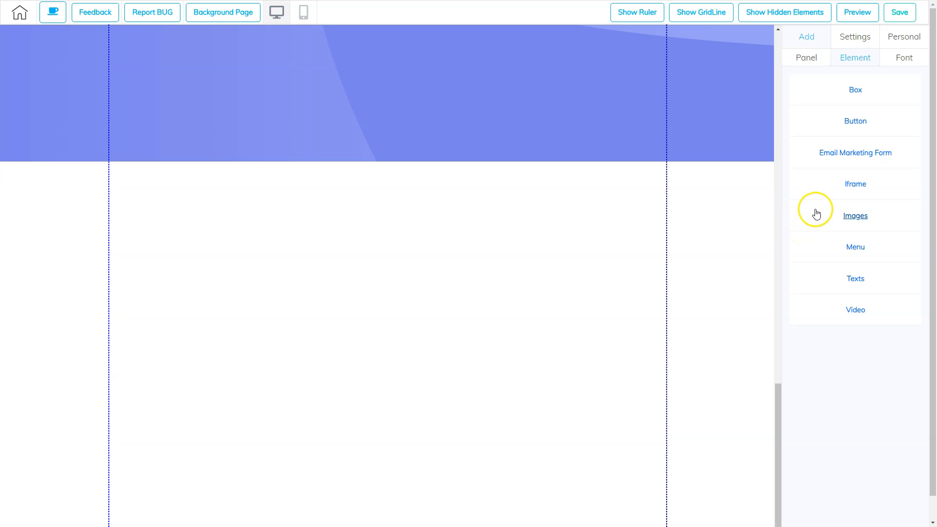
click(854, 93)
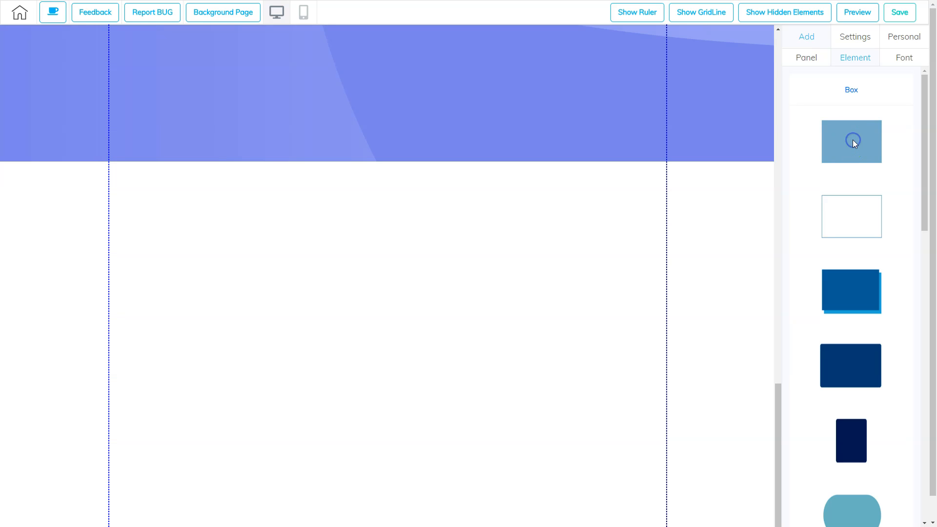
drag(851, 137, 276, 247)
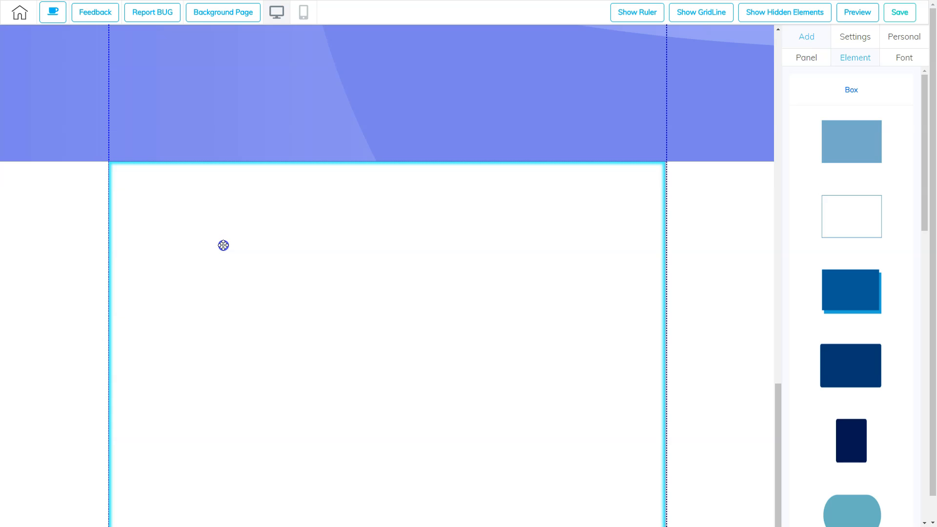
drag(223, 245, 224, 246)
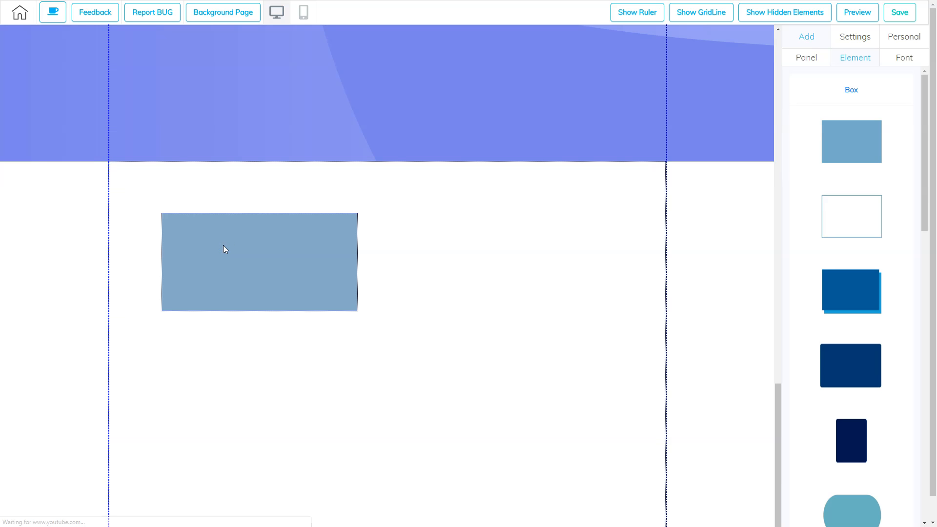
click(271, 252)
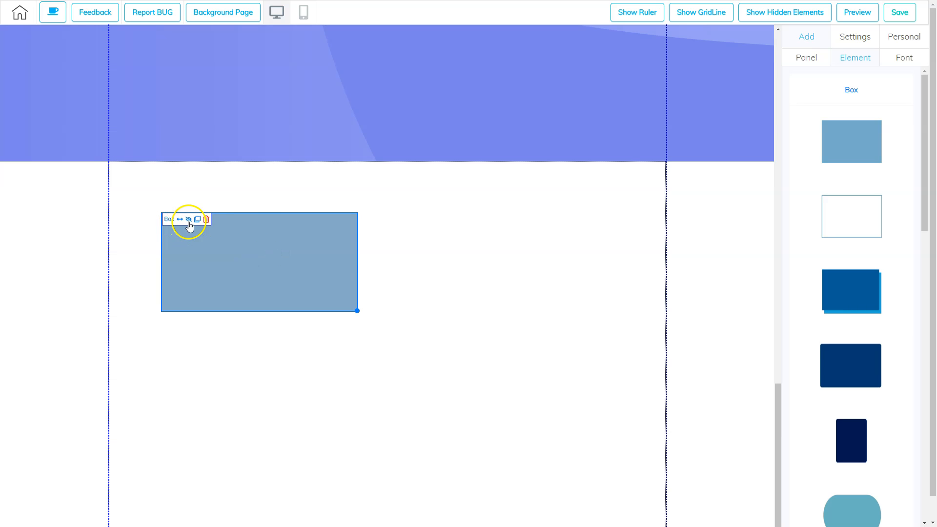
Examine the light blue box's style, animation and advanced layer settings.
click(274, 253)
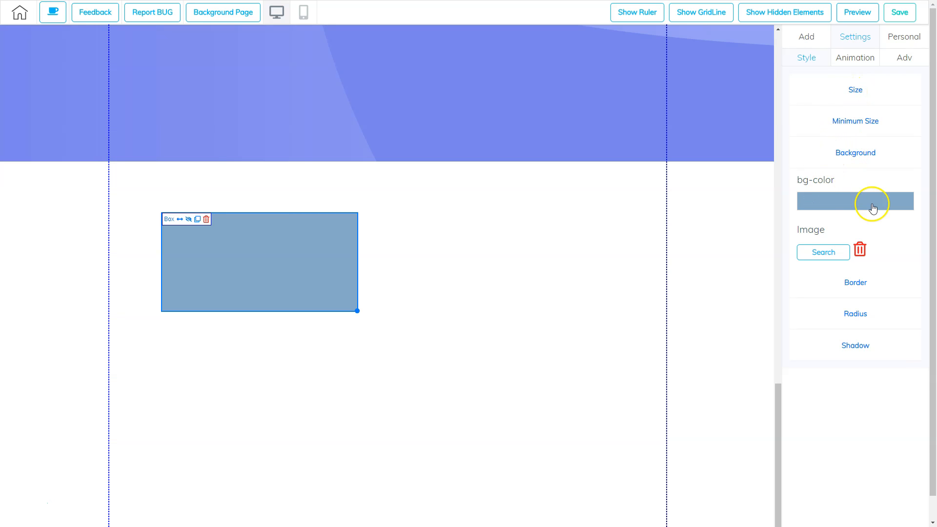
click(823, 258)
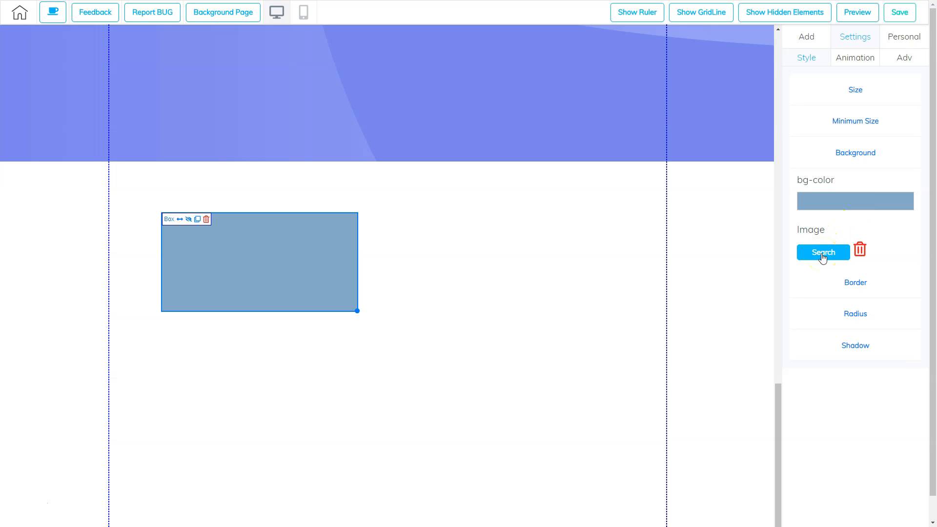
click(854, 286)
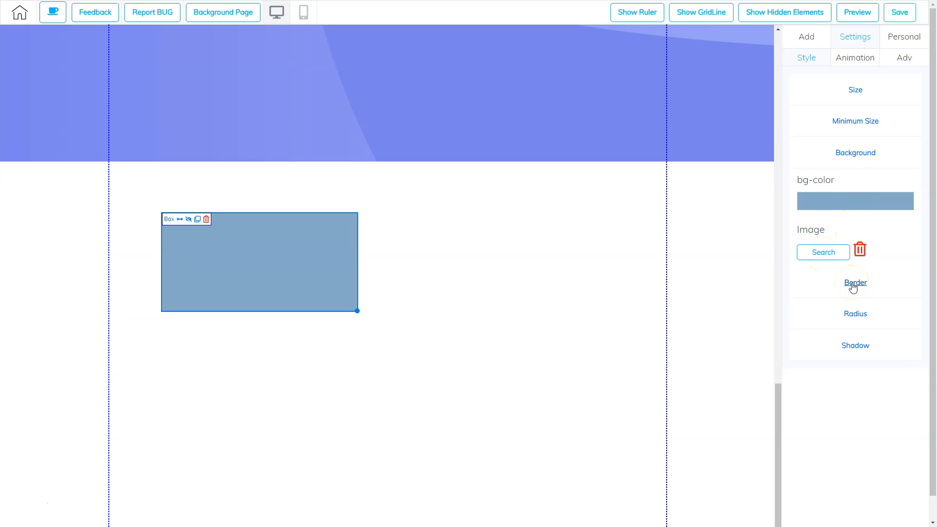
click(856, 347)
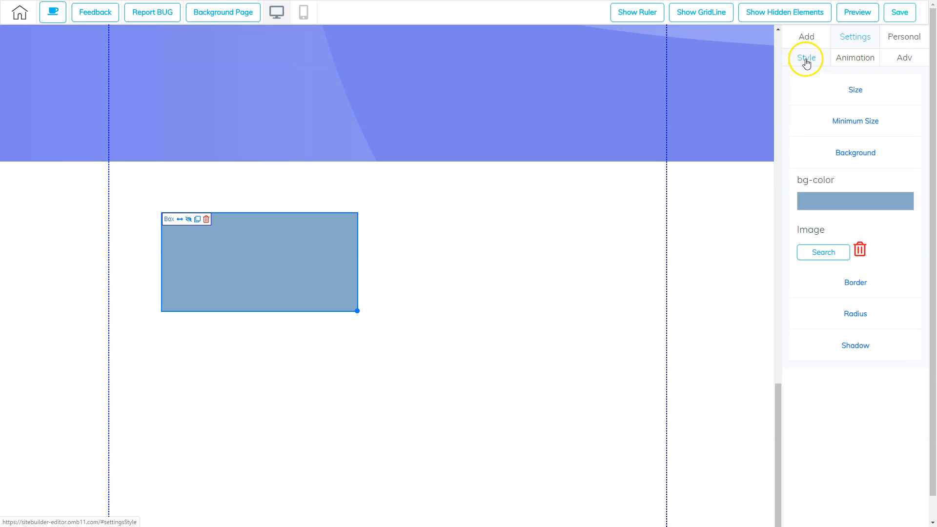
click(858, 59)
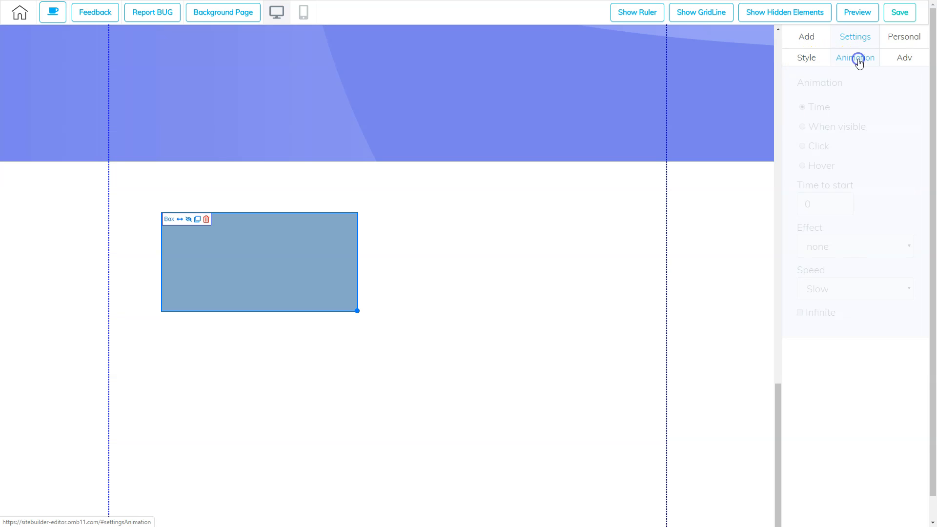
click(905, 58)
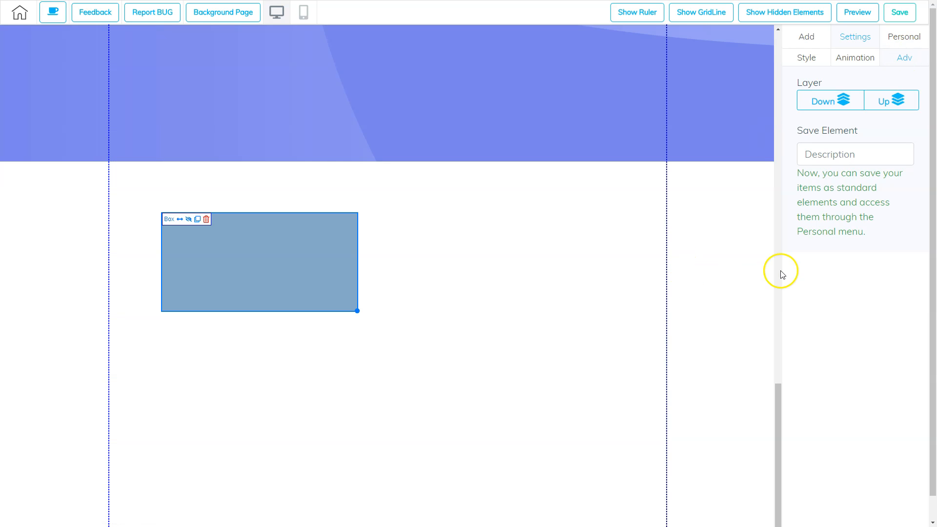
Switch the editor to the mobile layout and look through the page's panels.
scroll(723, 292, up, 15)
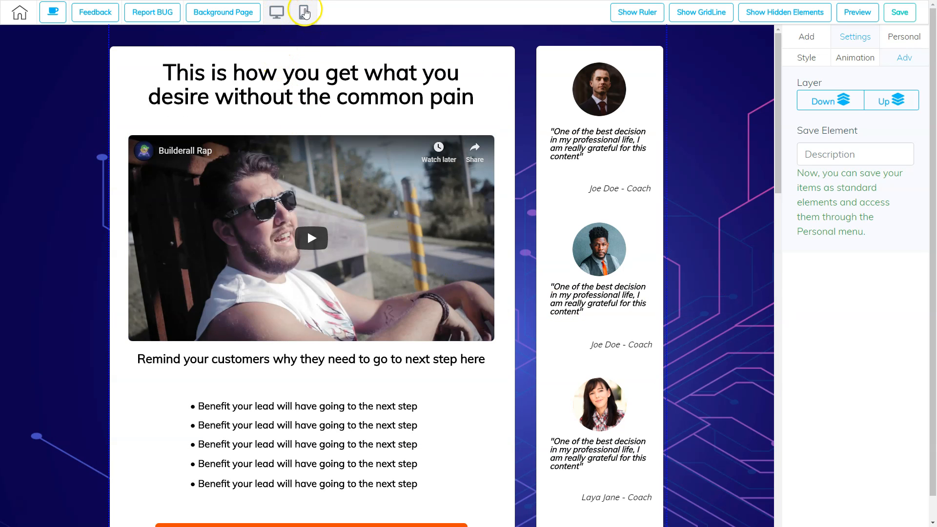
click(305, 12)
scroll(395, 331, down, 4)
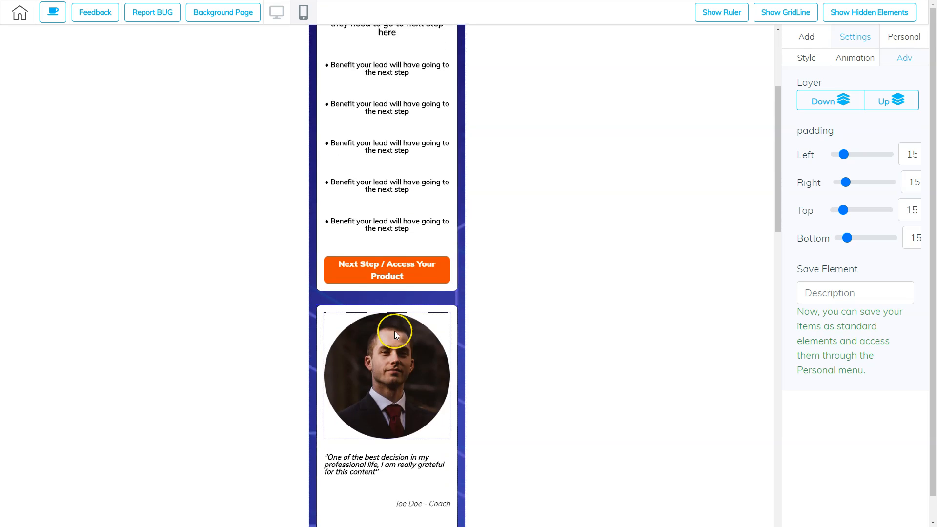
Select the box in the last panel of the mobile layout and examine its advanced padding settings.
scroll(395, 330, down, 15)
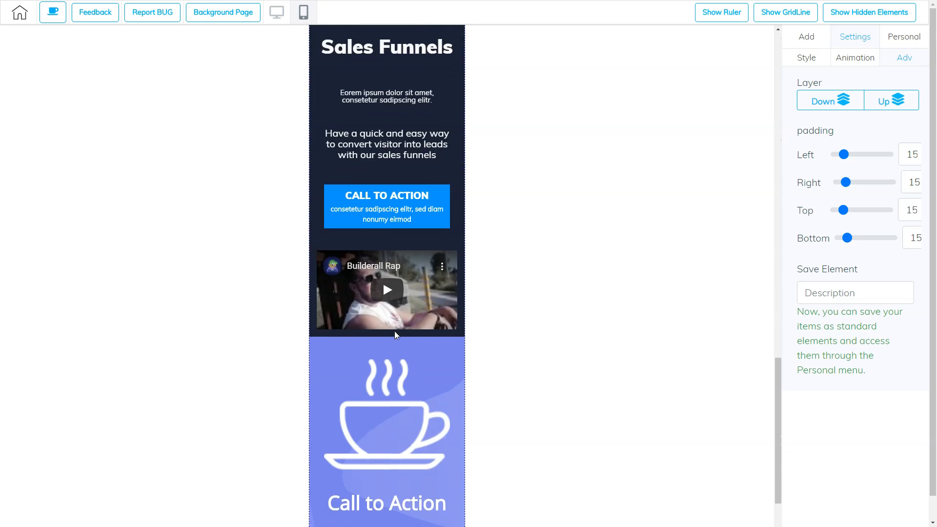
scroll(394, 335, down, 3)
click(378, 509)
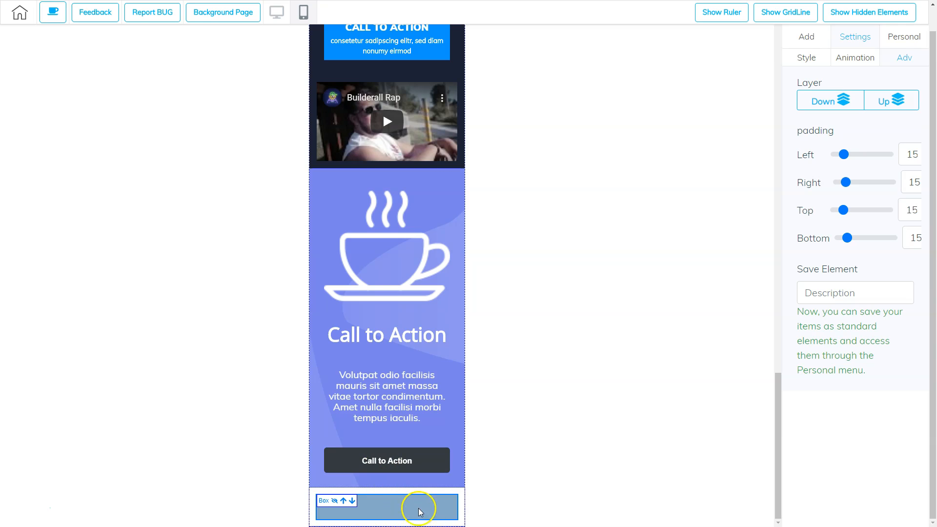
click(902, 58)
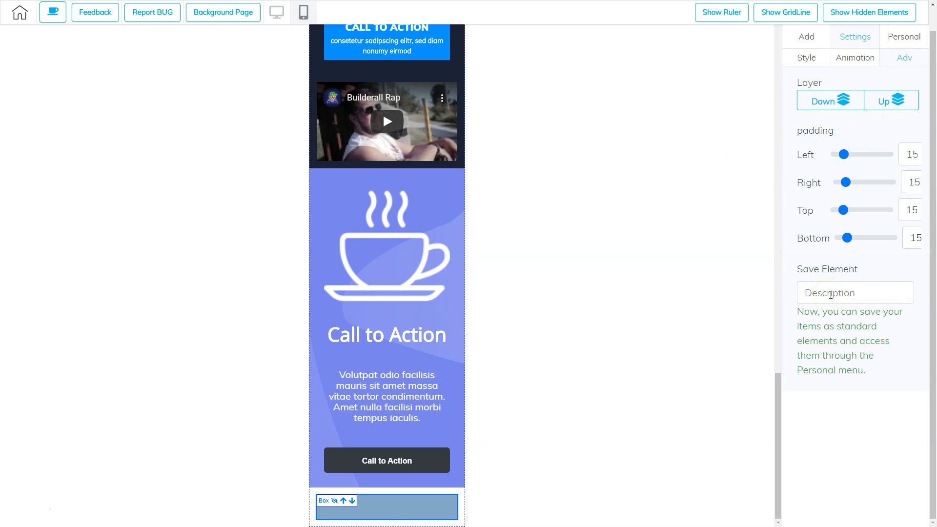
Return to the desktop layout and move the blue box up toward the center of the blank panel.
click(277, 12)
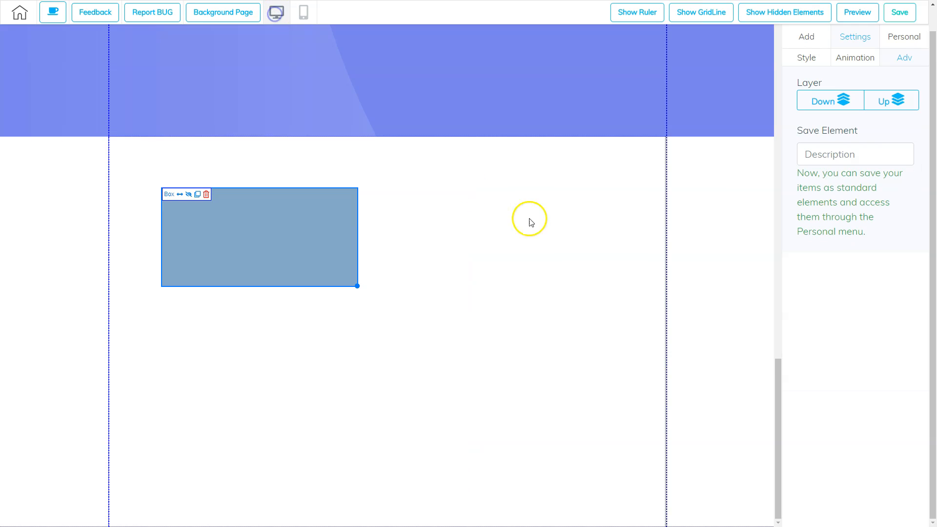
drag(276, 231, 403, 201)
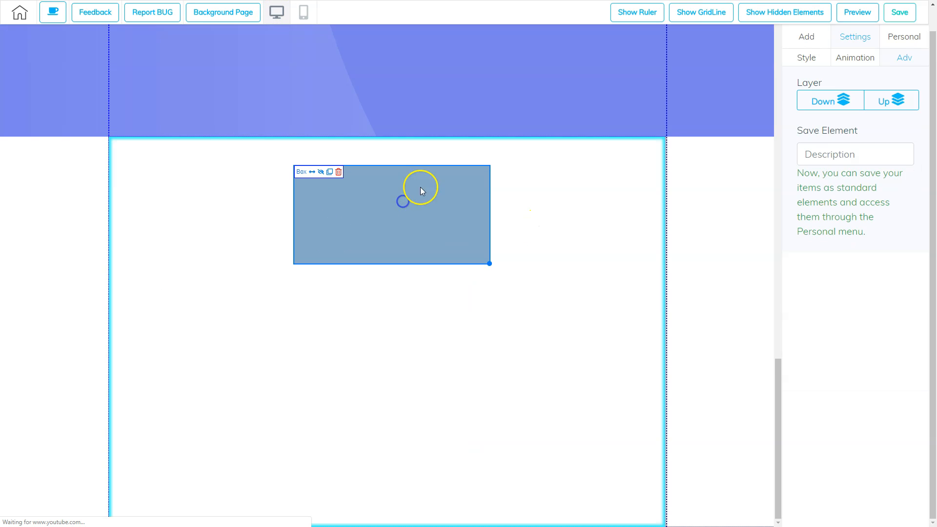
click(452, 222)
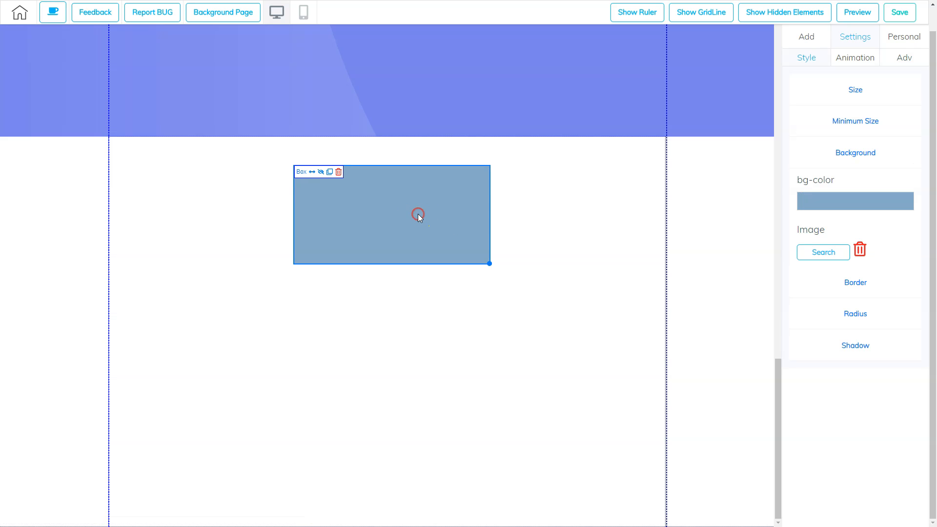
Resize the blue box to width 70 and height 41, and center it horizontally in the panel.
click(855, 90)
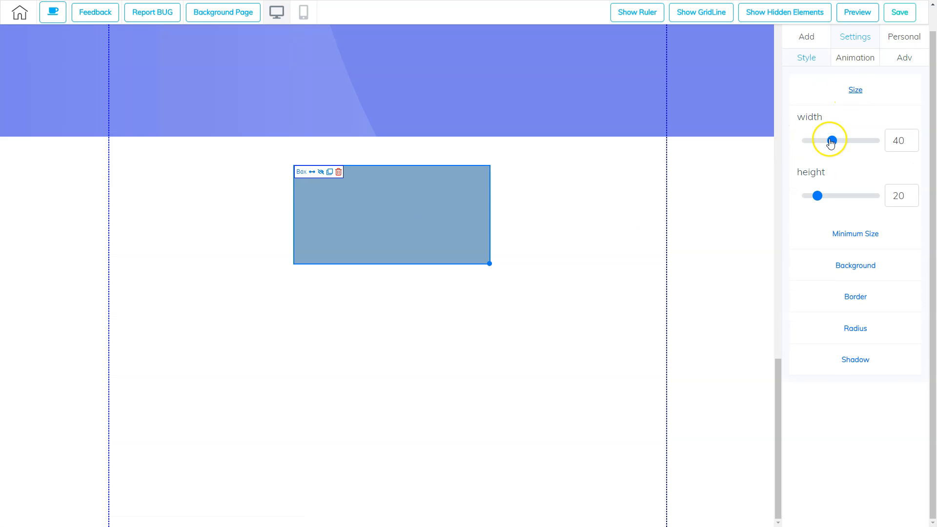
drag(831, 141, 854, 141)
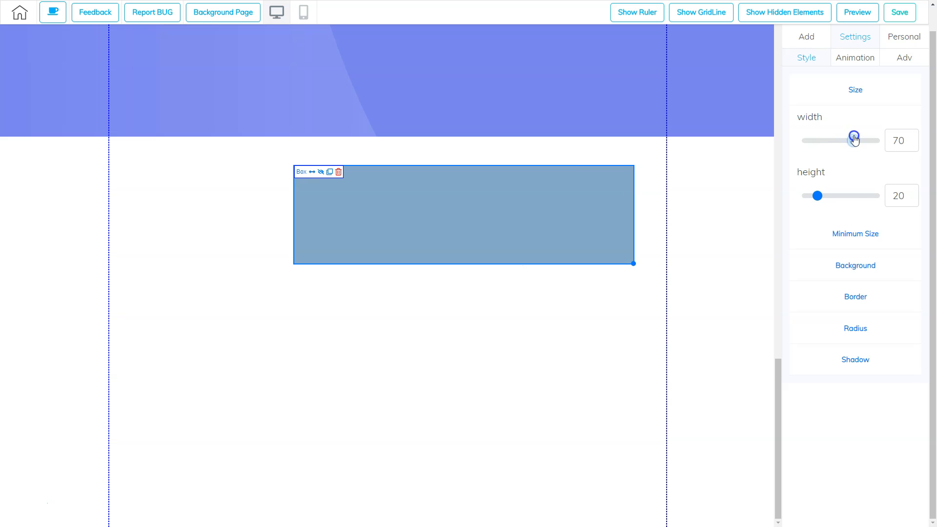
drag(817, 196, 833, 194)
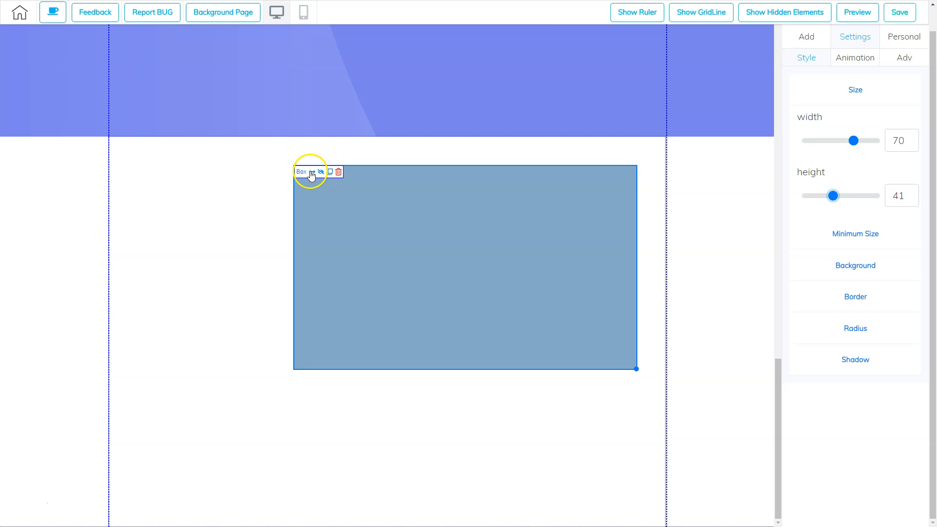
click(311, 173)
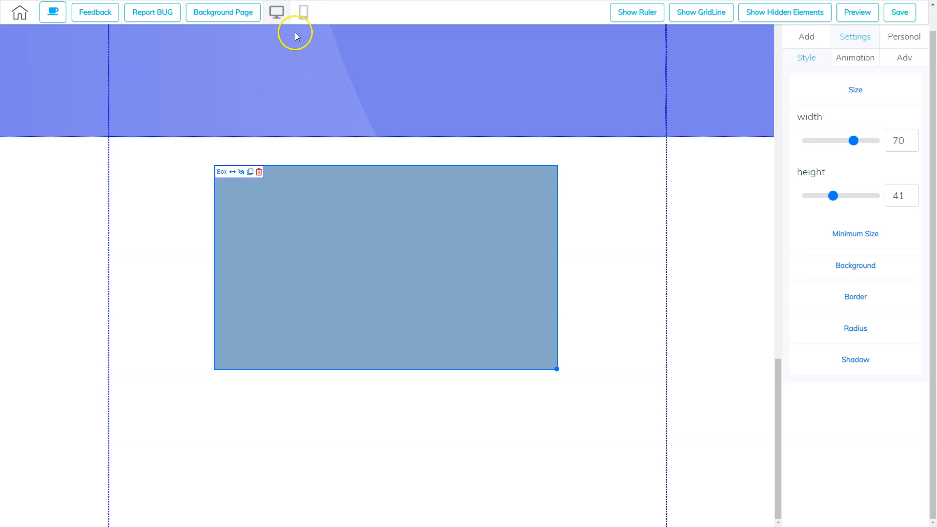
In the mobile layout, set the box's padding to 50 left, 49 right, 26 top and 23 bottom.
click(304, 14)
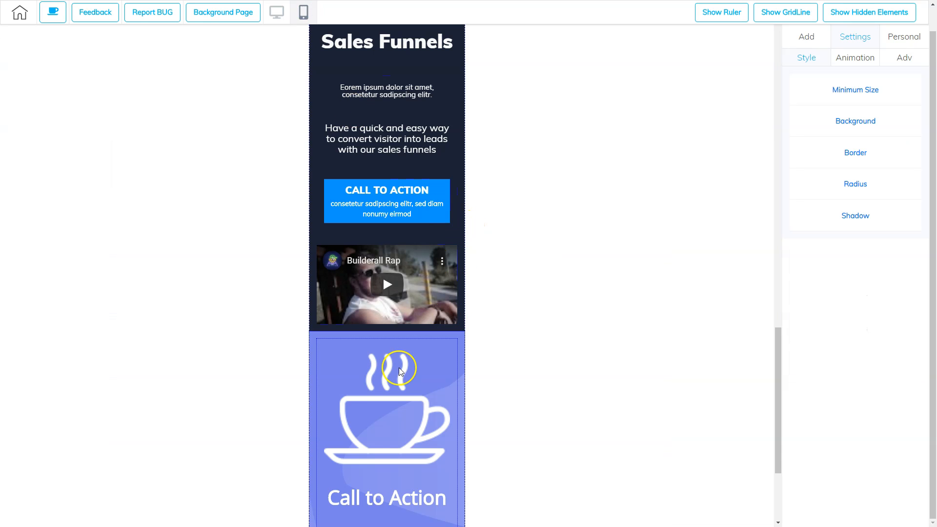
scroll(464, 222, down, 4)
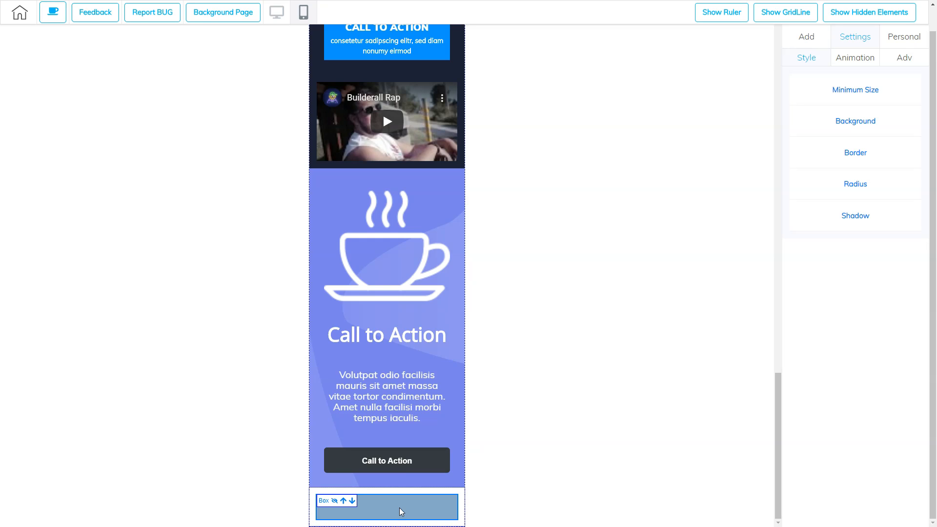
click(904, 57)
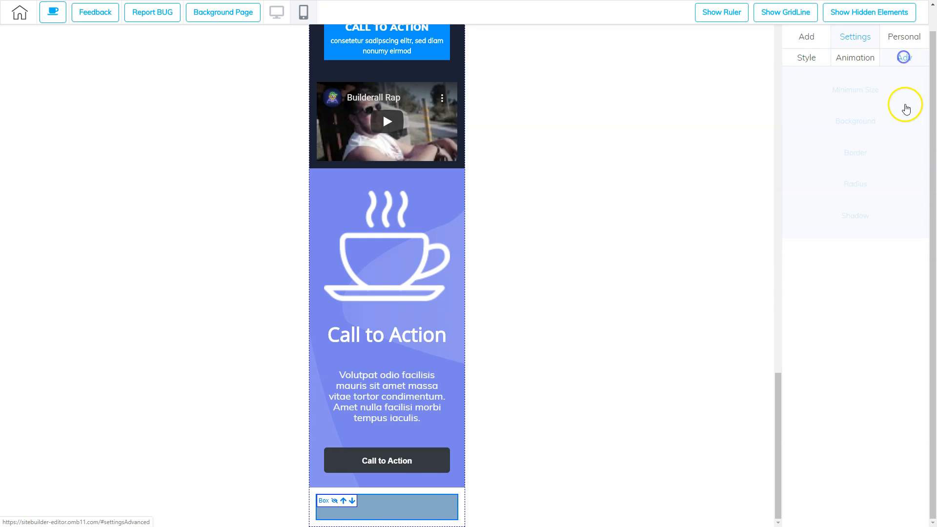
drag(844, 155, 864, 183)
click(840, 211)
drag(841, 212, 852, 243)
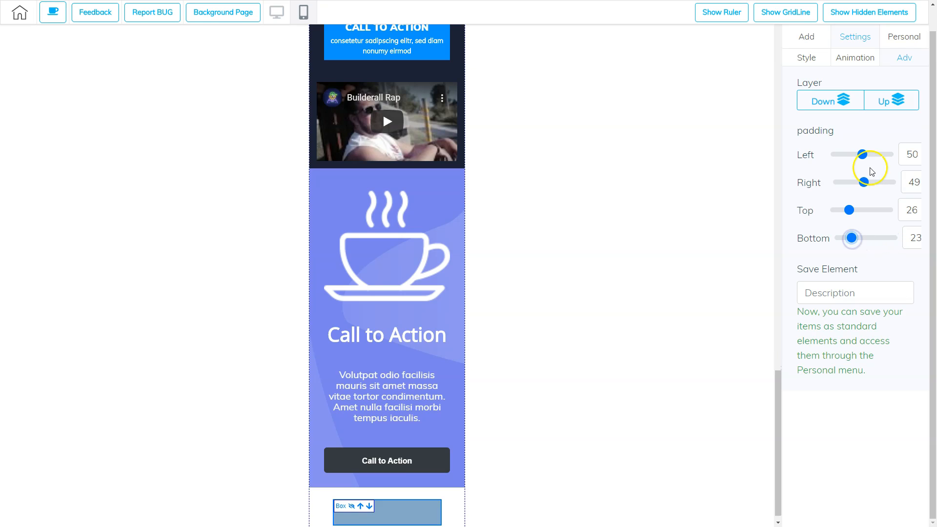
Set the box's minimum height to 14 in the mobile layout.
click(812, 60)
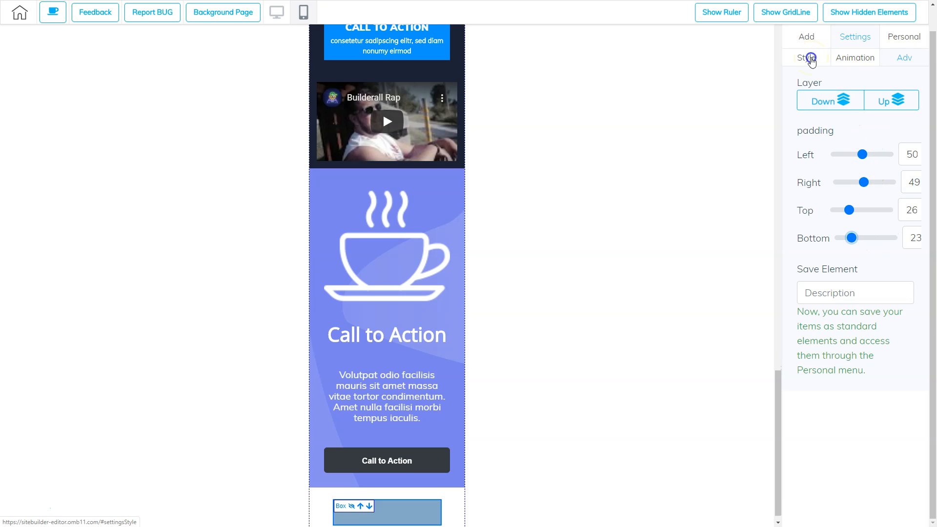
click(856, 89)
drag(824, 141, 850, 143)
scroll(594, 362, down, 1)
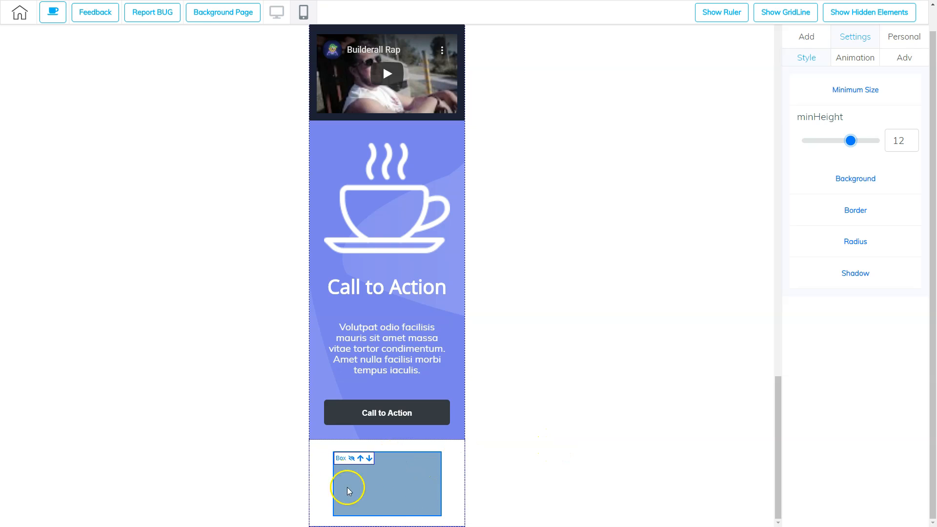
drag(851, 144, 855, 145)
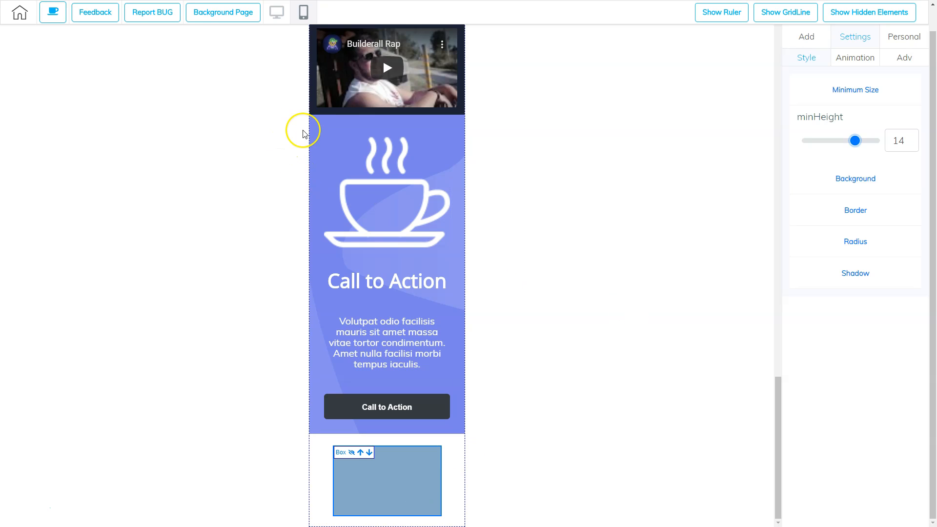
Return to the desktop layout and place a Favorite button element inside the blue box.
click(276, 16)
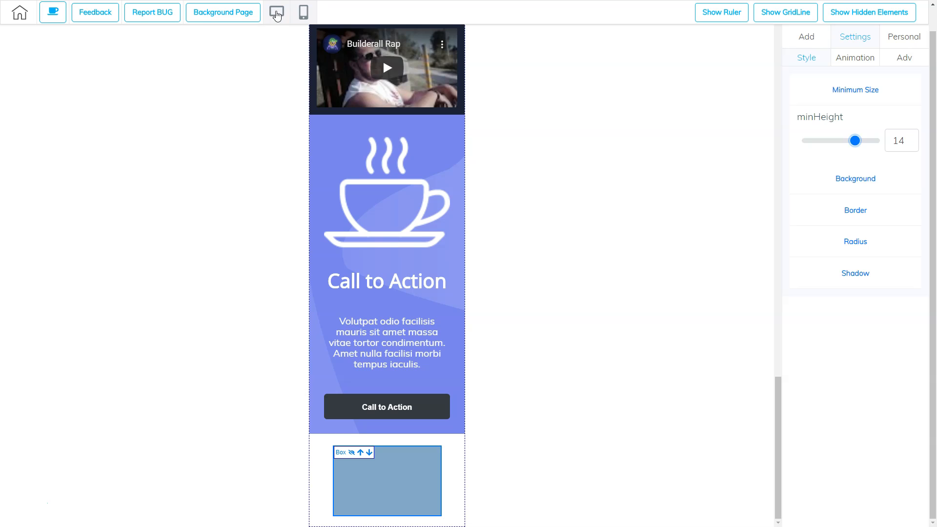
click(277, 17)
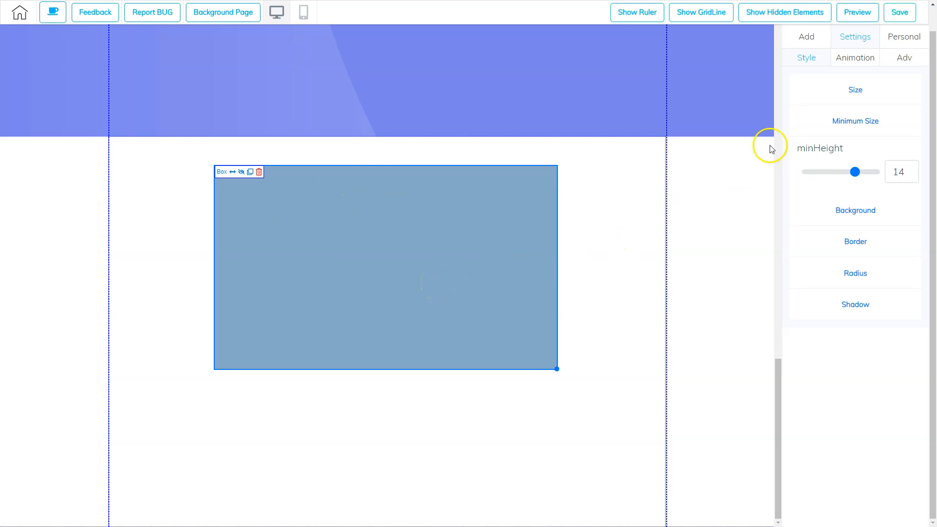
click(812, 39)
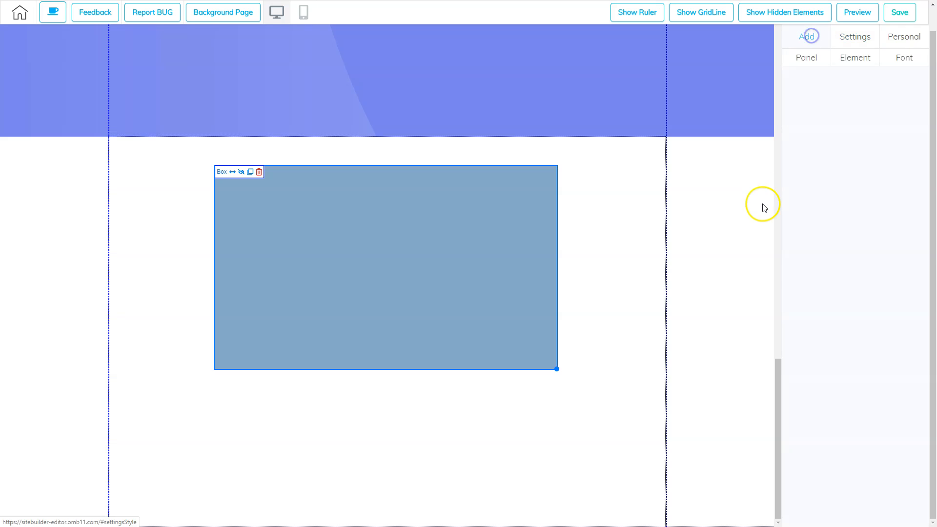
click(858, 58)
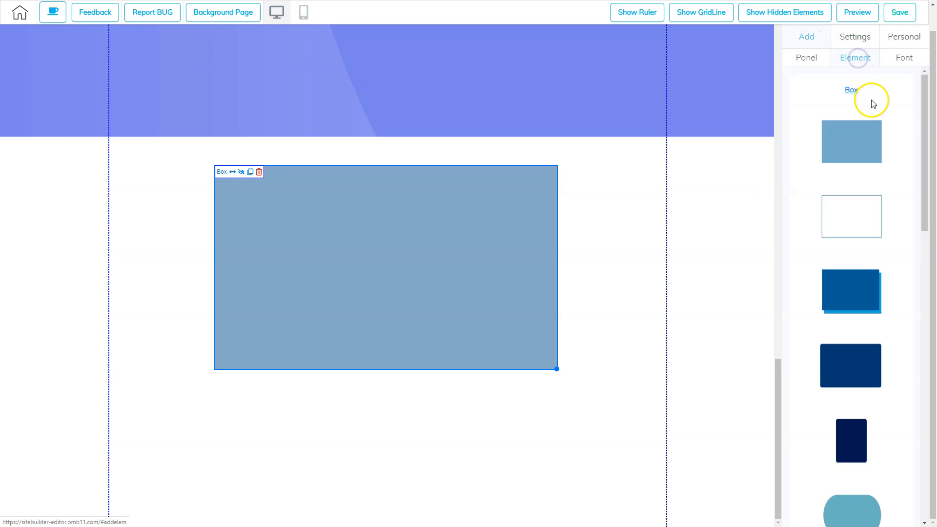
click(852, 91)
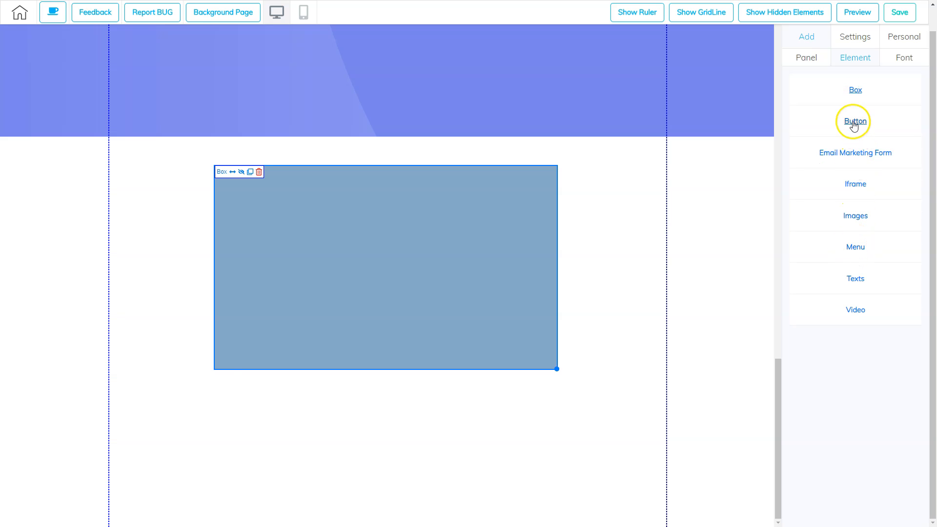
click(854, 121)
drag(856, 324, 369, 394)
click(377, 380)
drag(331, 362, 382, 254)
Move the blue box together with its Favorite button slightly within the blank panel, then deselect it.
click(400, 313)
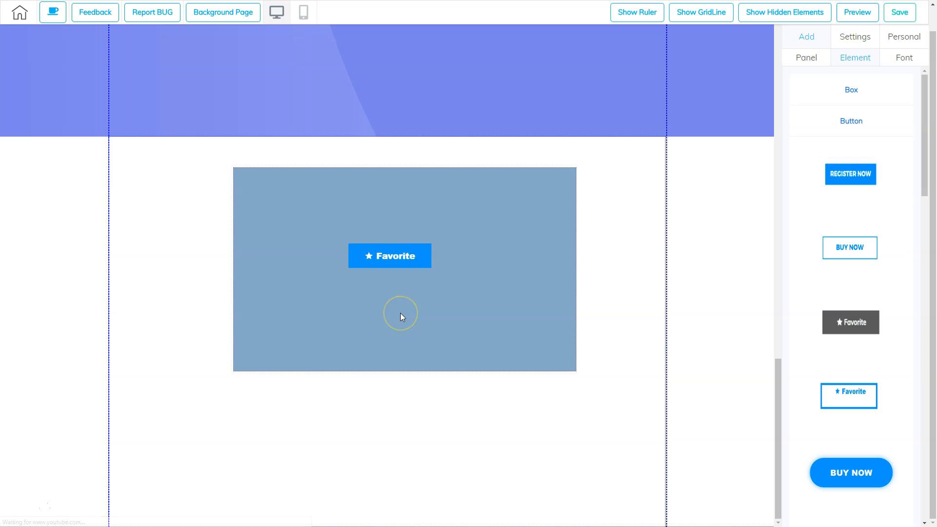
click(497, 215)
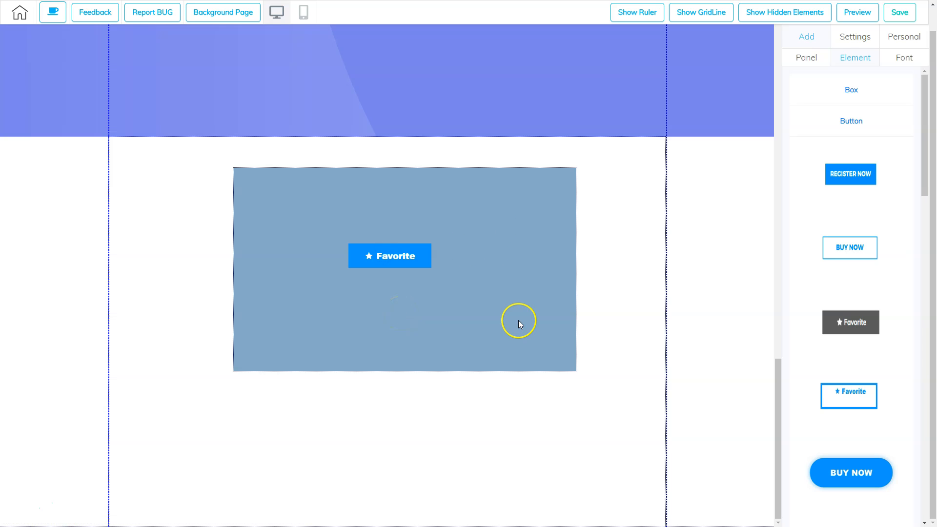
mouse_move(527, 327)
mouse_down()
mouse_move(433, 309)
mouse_move(617, 309)
mouse_move(430, 338)
mouse_move(603, 361)
mouse_move(488, 322)
mouse_move(538, 313)
mouse_up()
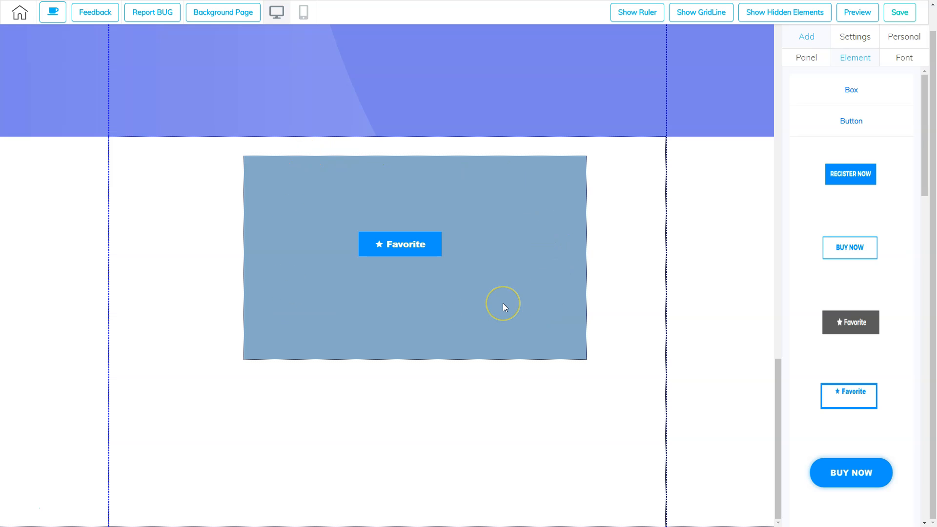
click(674, 277)
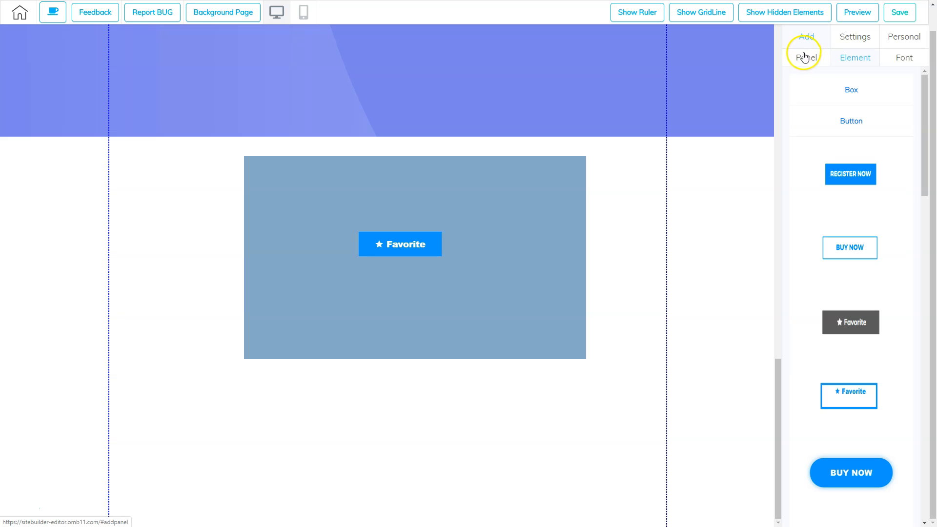
Add an H1 text element to the blank panel below the blue box and select it.
click(852, 58)
click(852, 120)
click(851, 279)
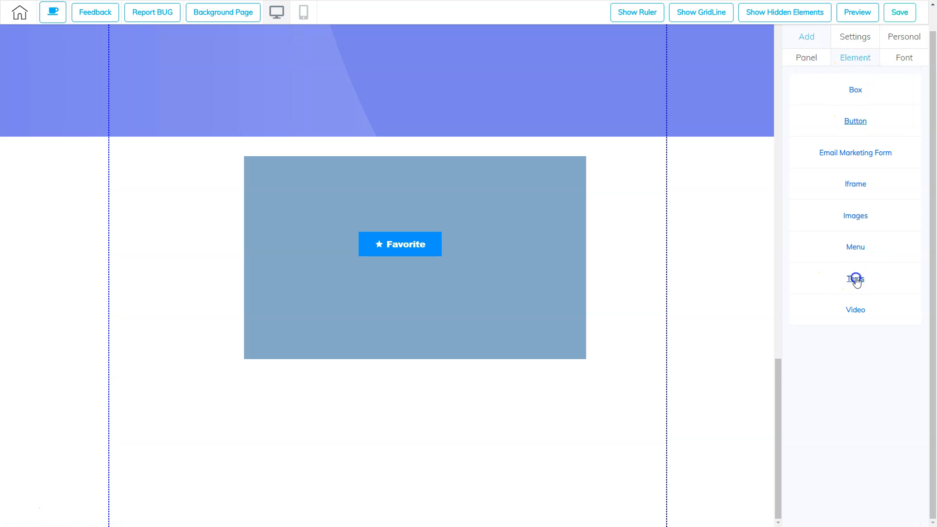
drag(852, 309, 439, 433)
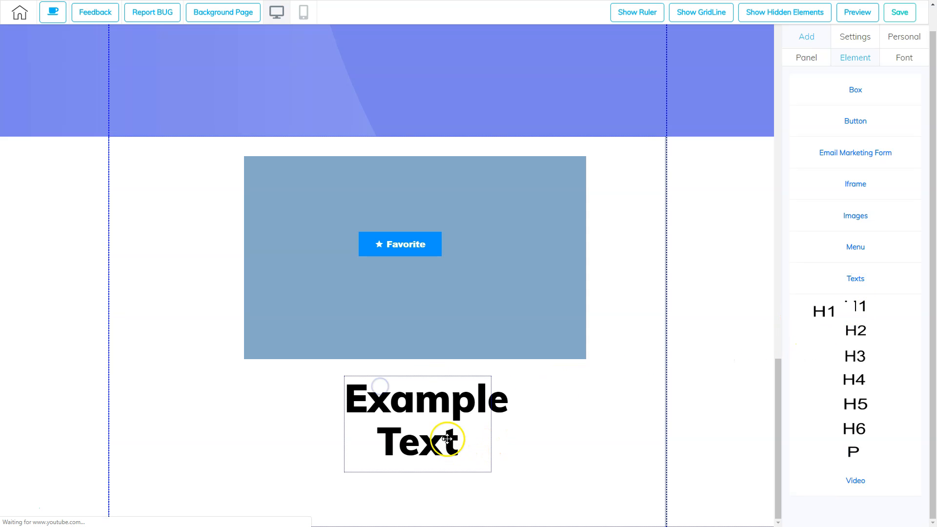
click(473, 418)
Widen the H1 text element so it fits on one line and center it beneath the blue box.
drag(490, 471, 628, 462)
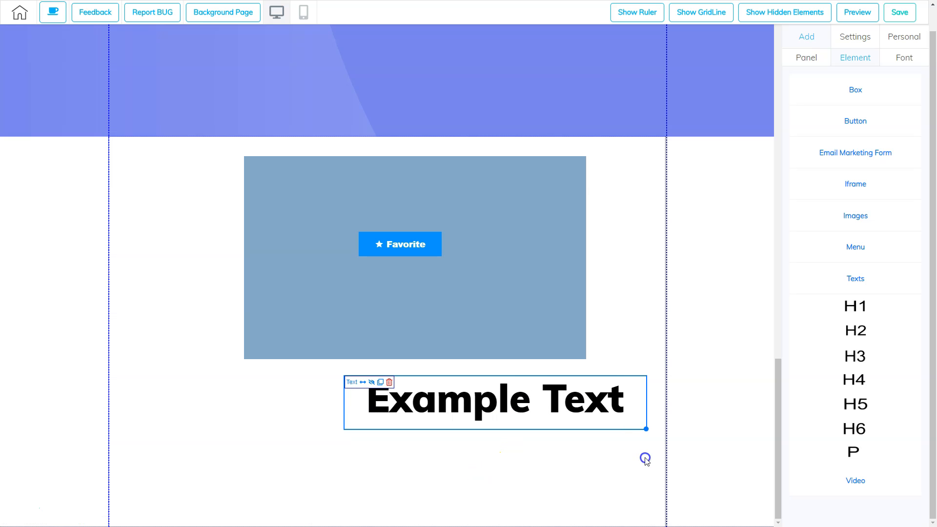
click(644, 455)
drag(586, 397, 508, 400)
click(494, 420)
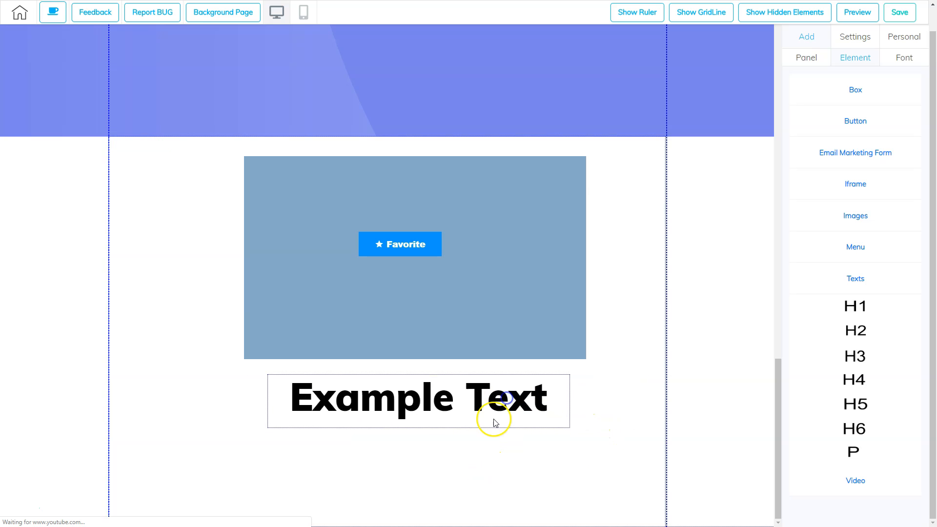
click(537, 428)
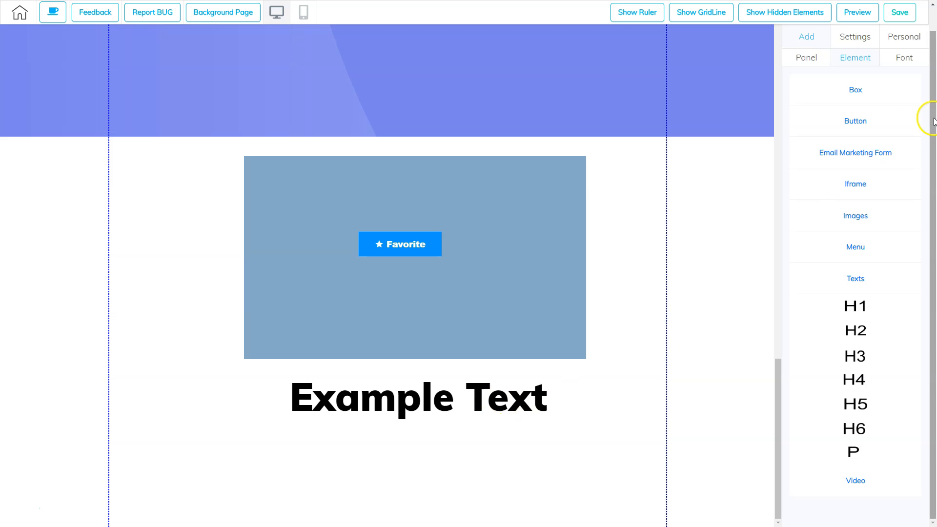
Set the site's H1 font to Arial Black with font size 81 and mobile font size 36.
click(911, 62)
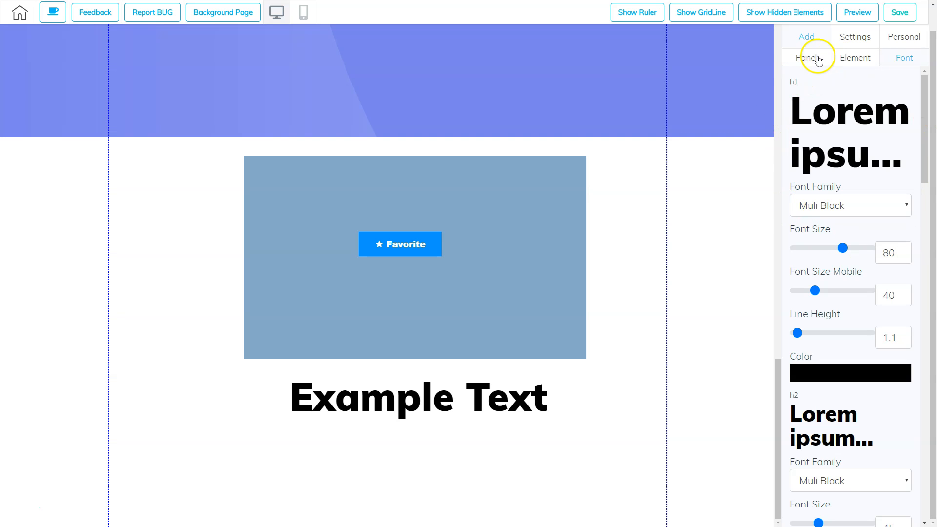
mouse_move(843, 248)
mouse_down()
mouse_move(832, 251)
mouse_move(803, 217)
mouse_move(837, 207)
mouse_move(868, 244)
mouse_move(846, 253)
mouse_up()
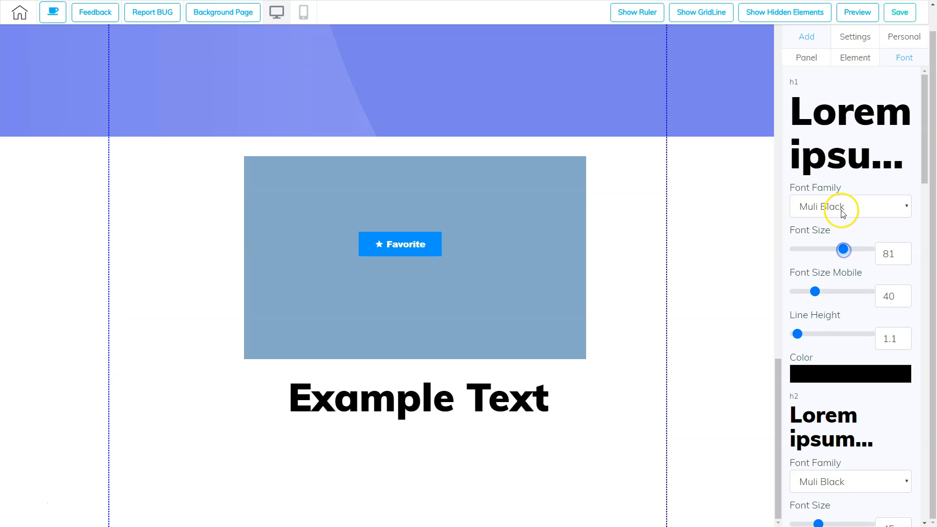
click(844, 205)
click(844, 247)
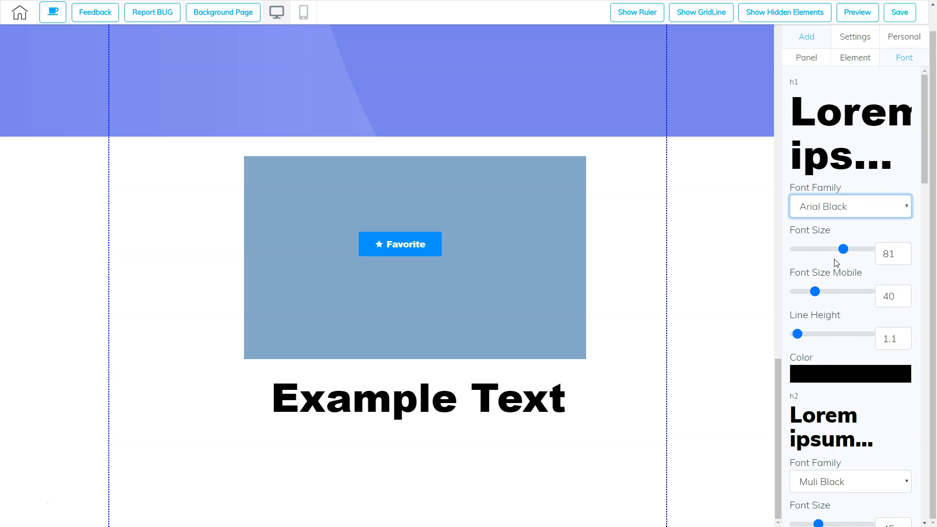
click(814, 293)
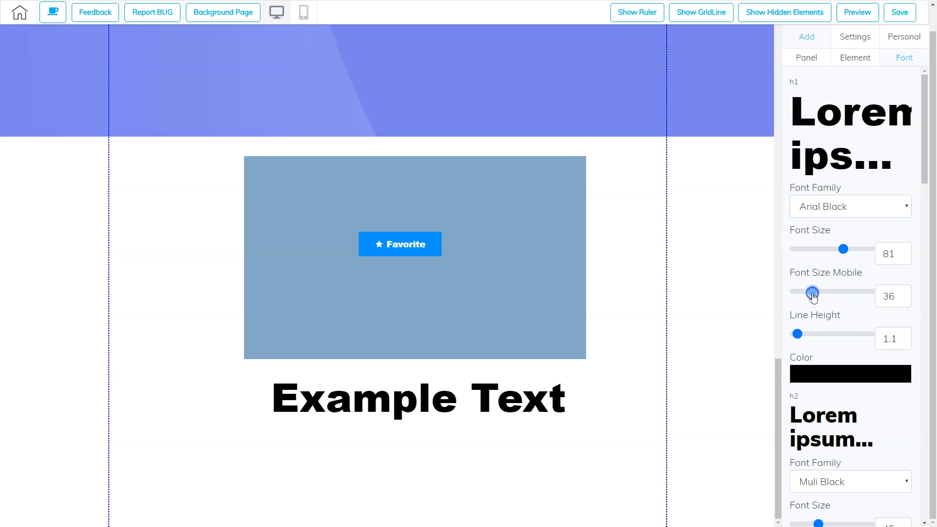
Try a larger line height for the site's H1 font, then set it to 1.
drag(797, 334, 811, 369)
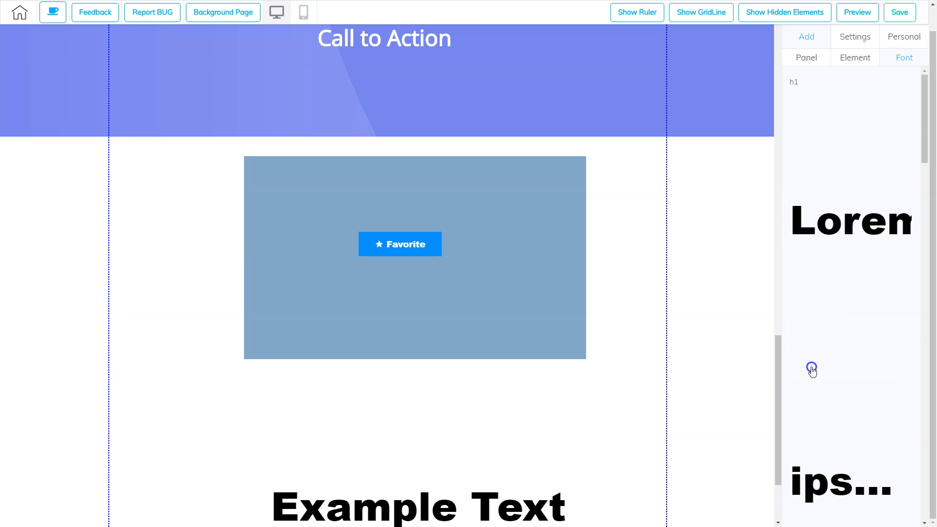
scroll(824, 370, down, 8)
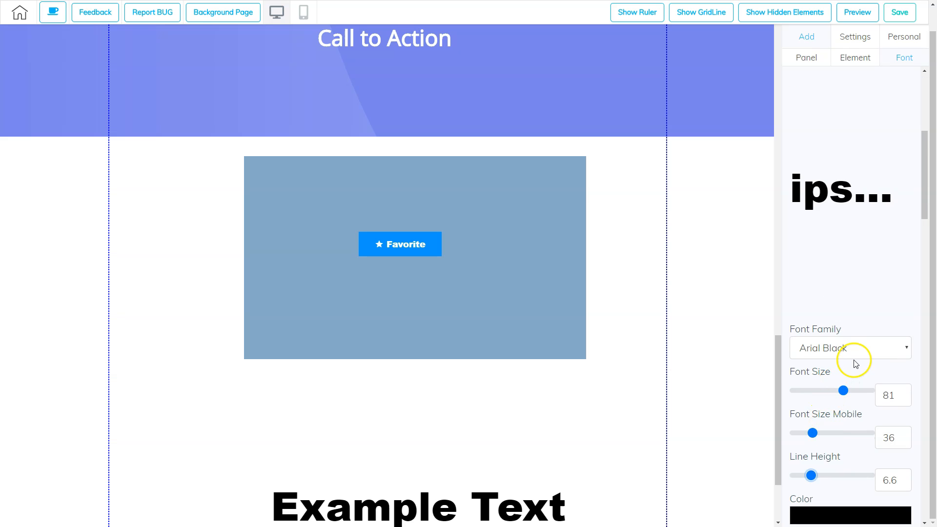
drag(811, 378, 796, 317)
scroll(801, 312, up, 4)
click(900, 295)
click(901, 303)
click(900, 303)
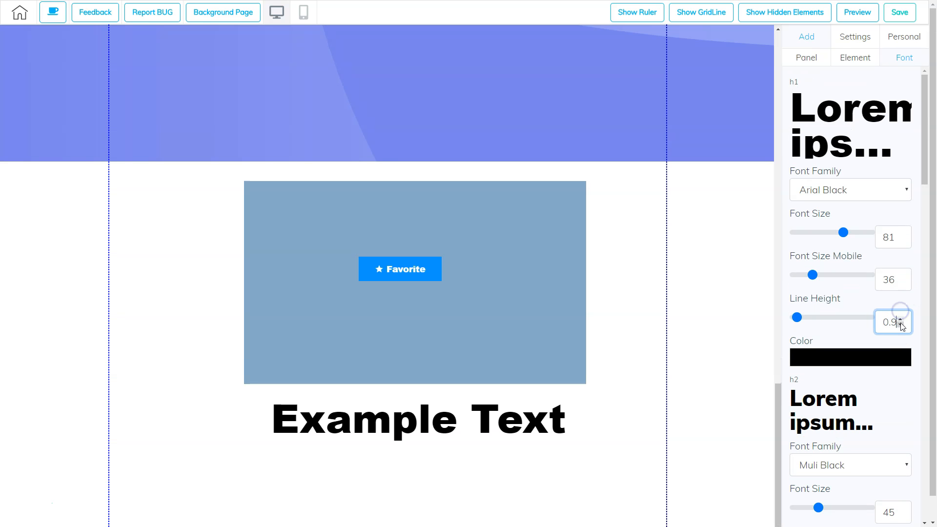
click(901, 320)
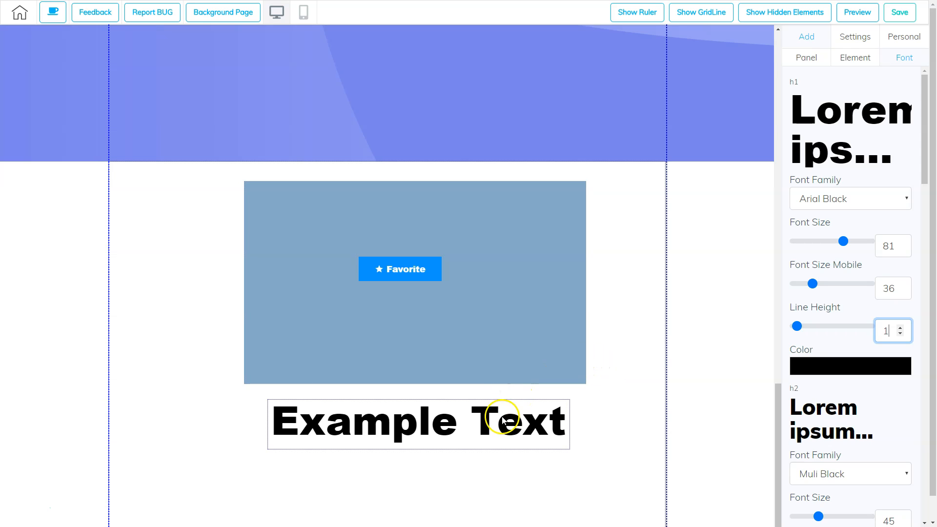
Open the Example Text heading for inline text editing and save it without changing the text.
click(420, 429)
click(420, 426)
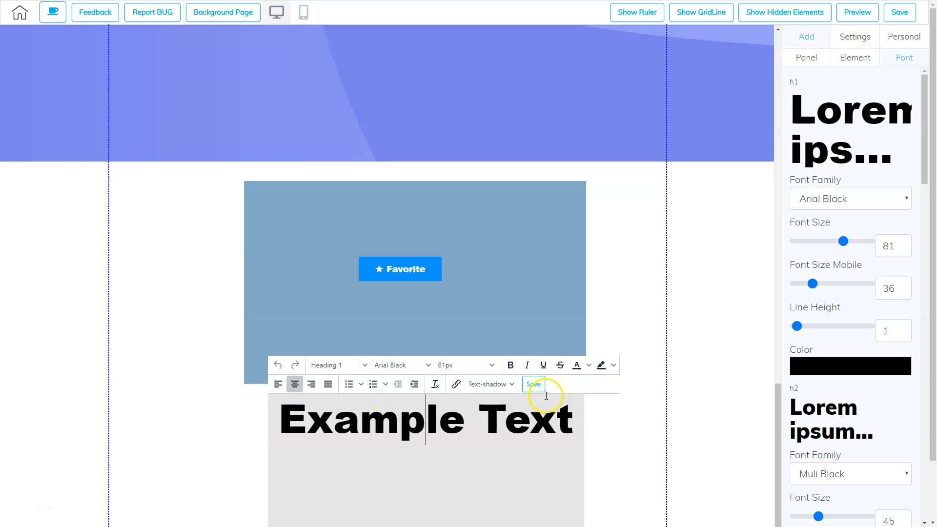
click(533, 385)
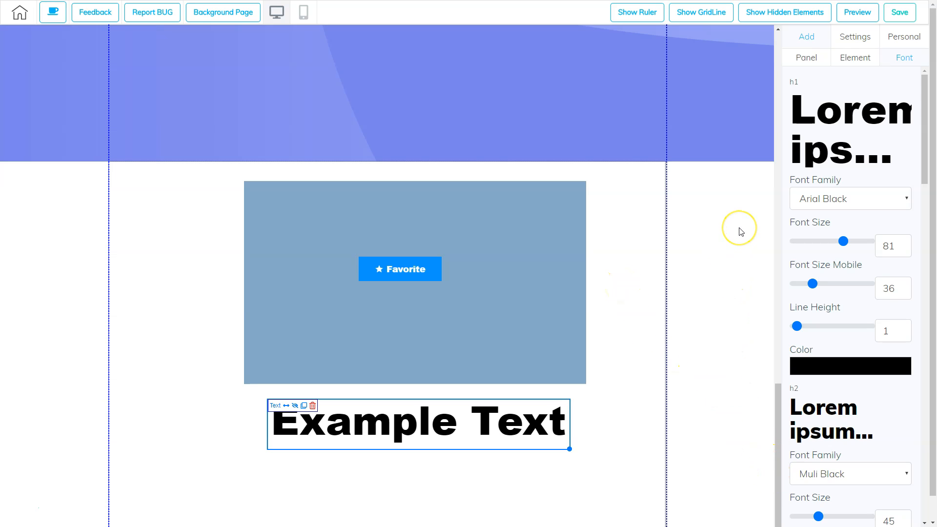
Review the libraries of ready-made panels and elements available for adding to the page.
click(806, 36)
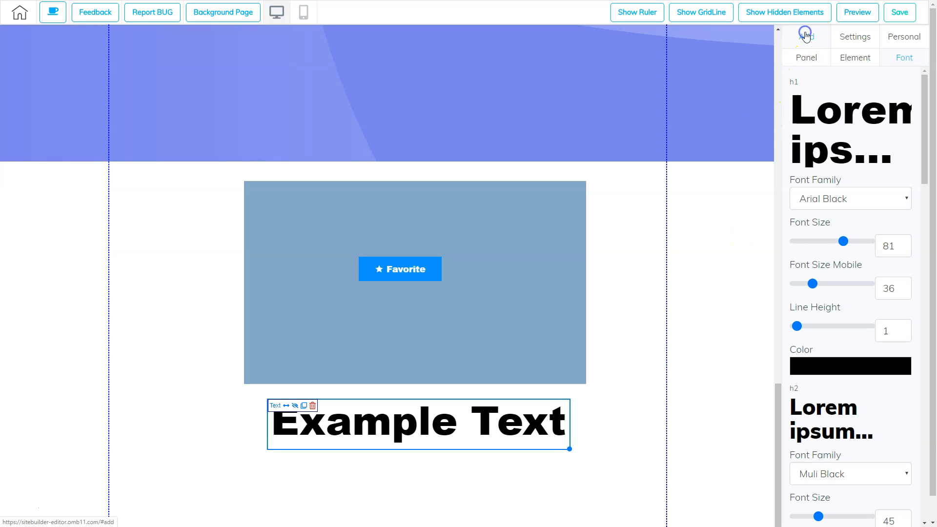
click(806, 57)
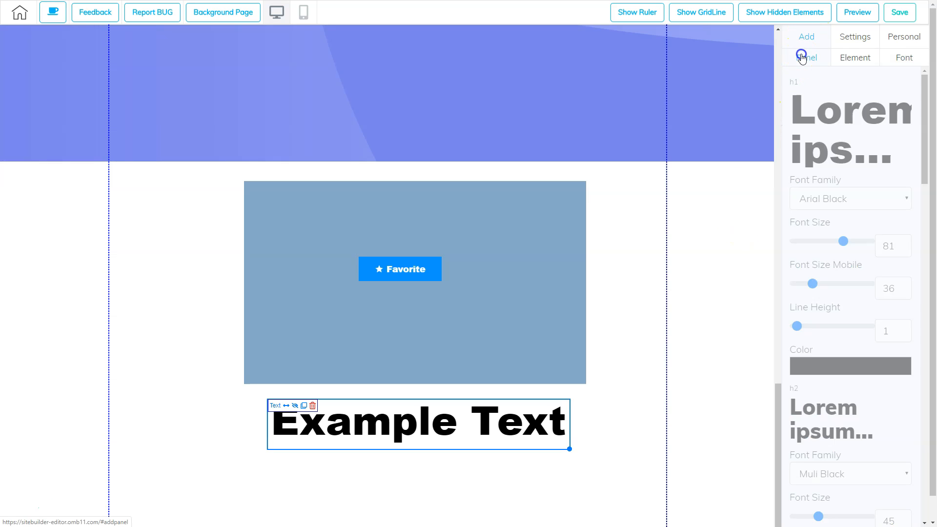
click(856, 59)
click(800, 57)
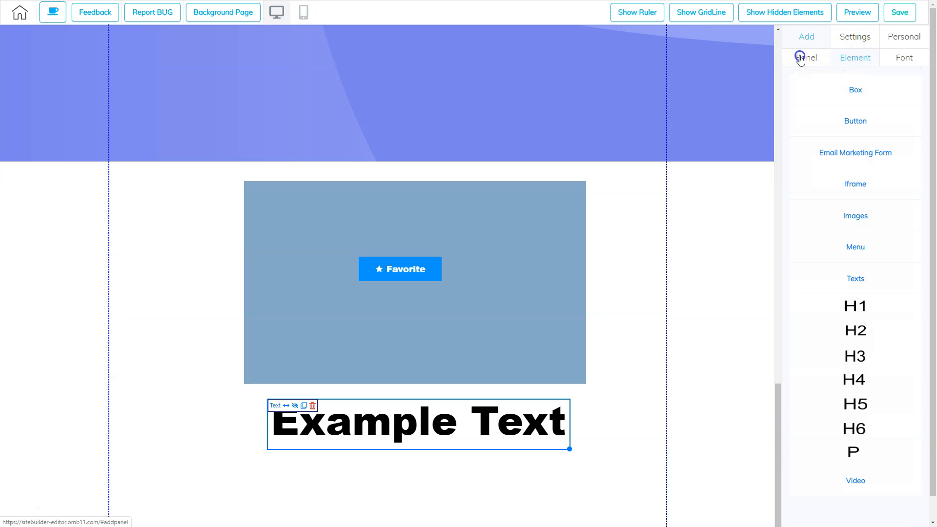
click(854, 58)
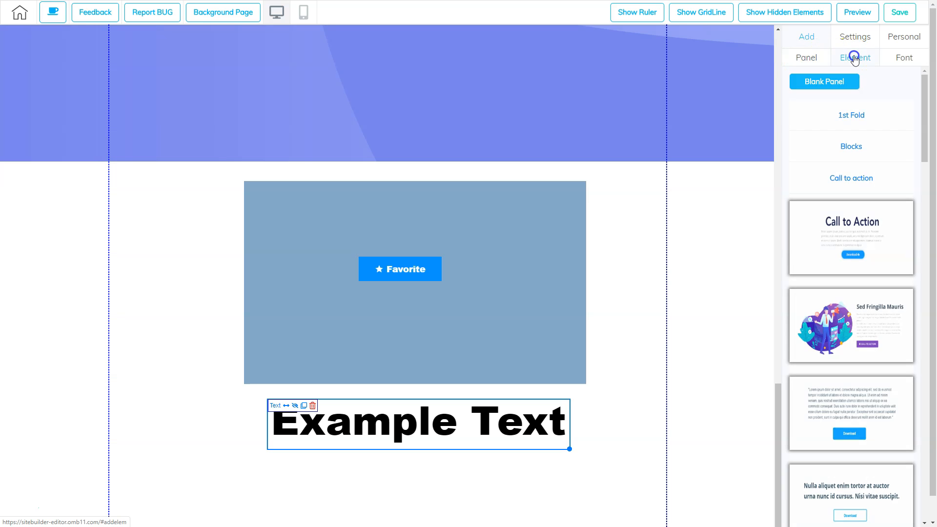
Select the purple Call to Action panel and examine its style, animation and advanced settings.
click(589, 93)
click(856, 38)
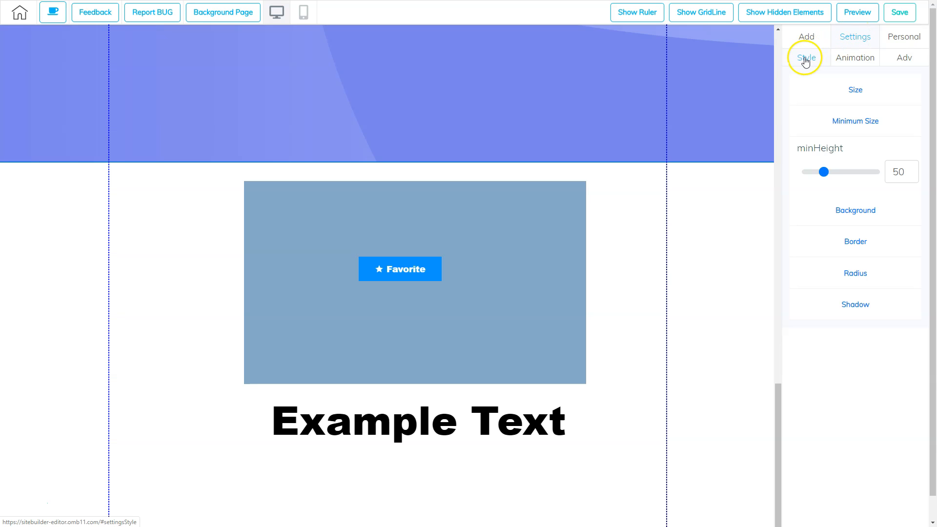
click(858, 63)
click(907, 61)
Examine the blue box's advanced Save Element option and the Personal library for saved panels and elements.
click(905, 36)
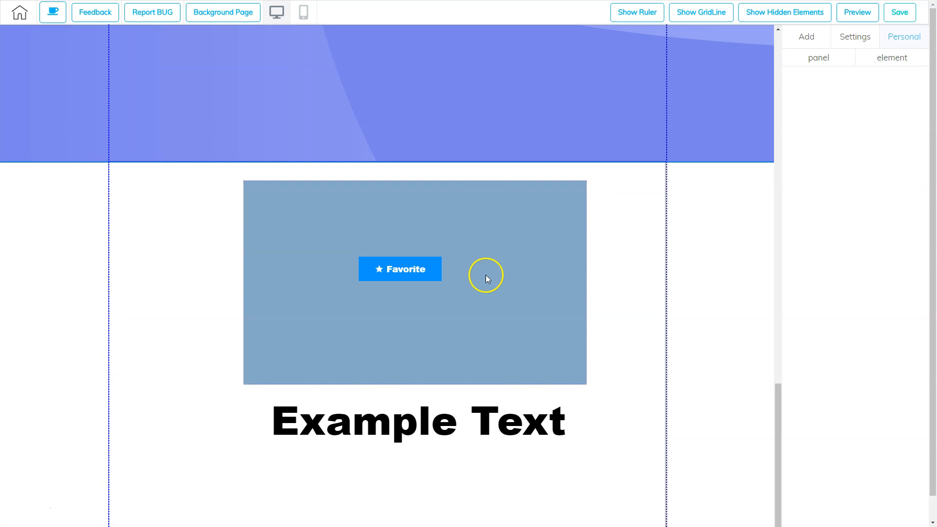
click(551, 332)
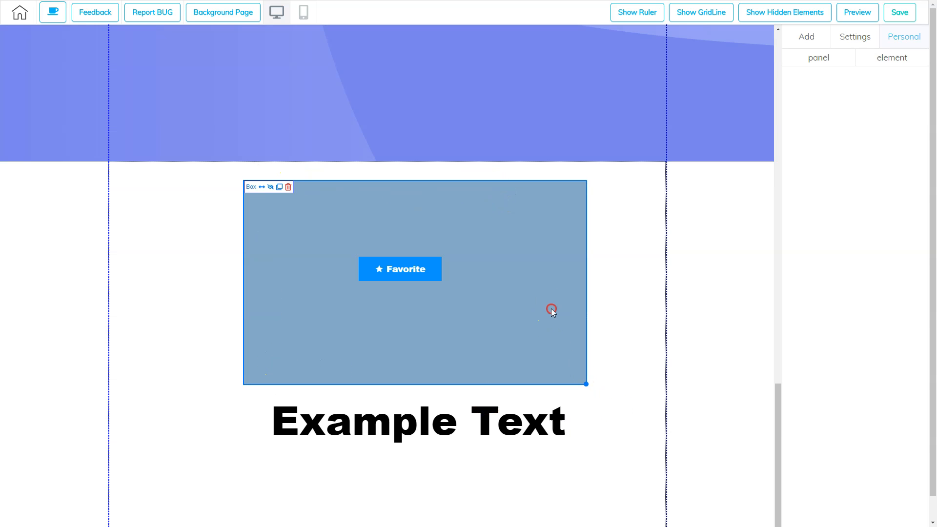
click(904, 57)
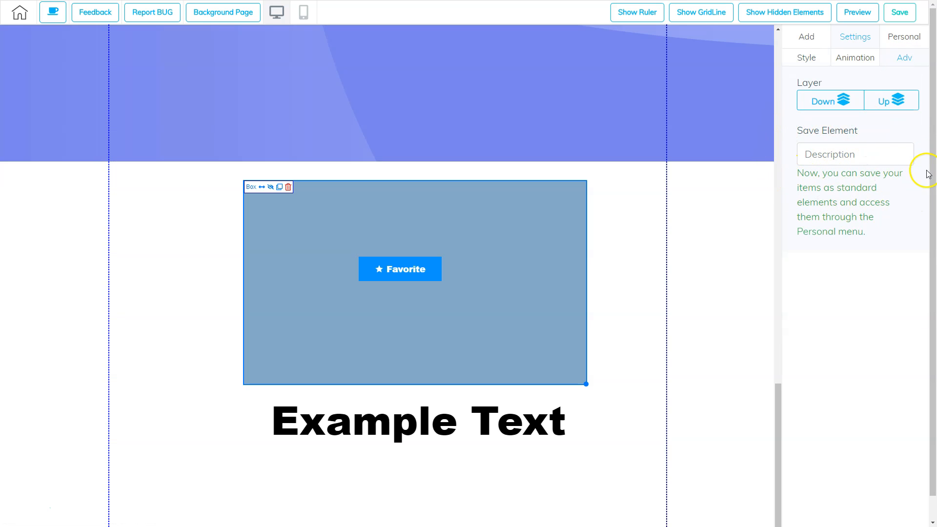
click(901, 39)
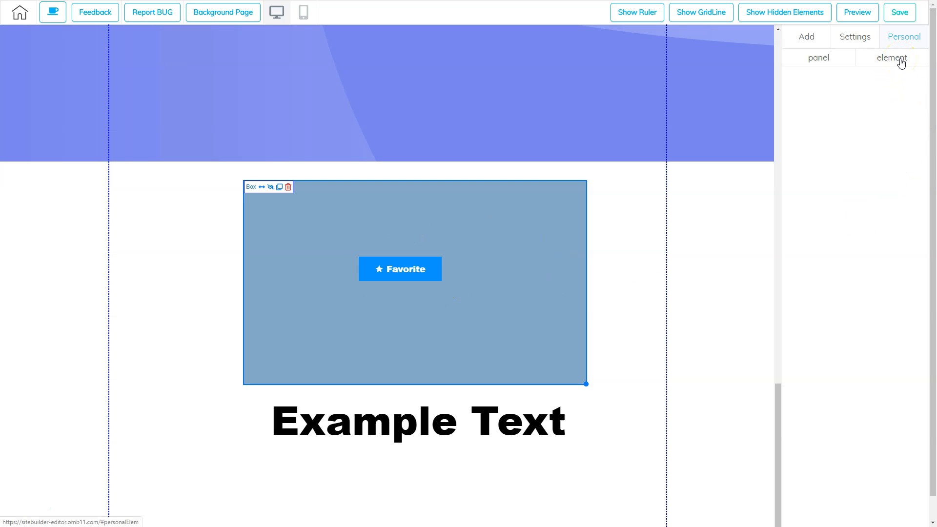
click(873, 105)
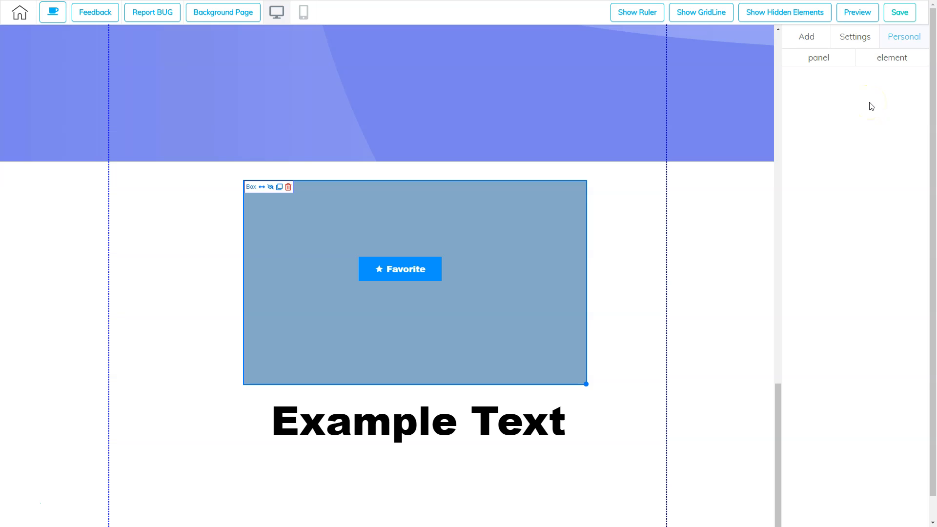
click(794, 222)
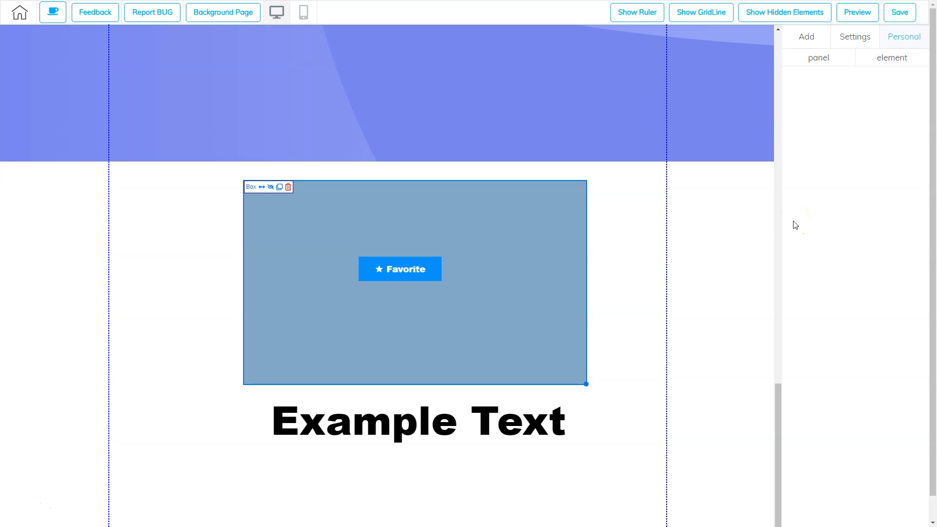